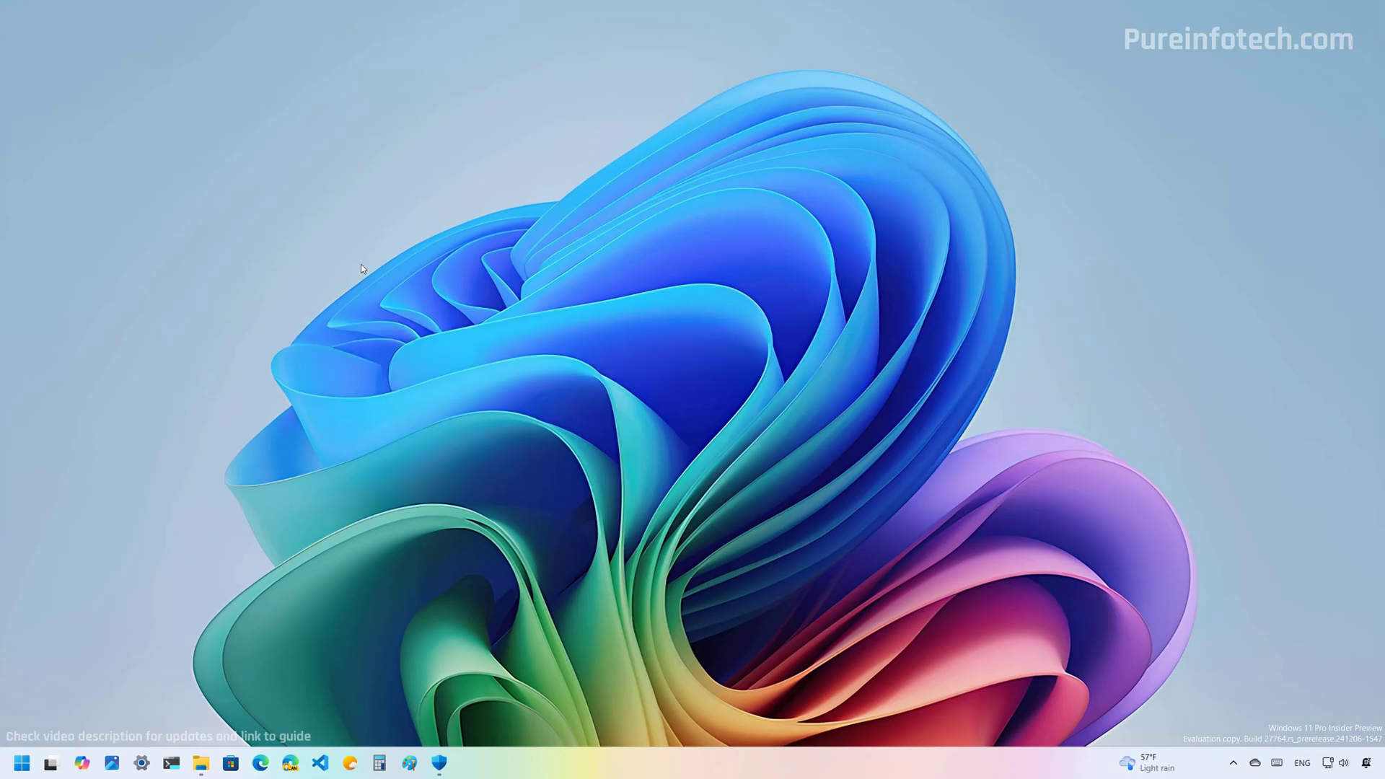
# - Search for Settings from Start and go to the System > Recovery page
pyautogui.press('super')
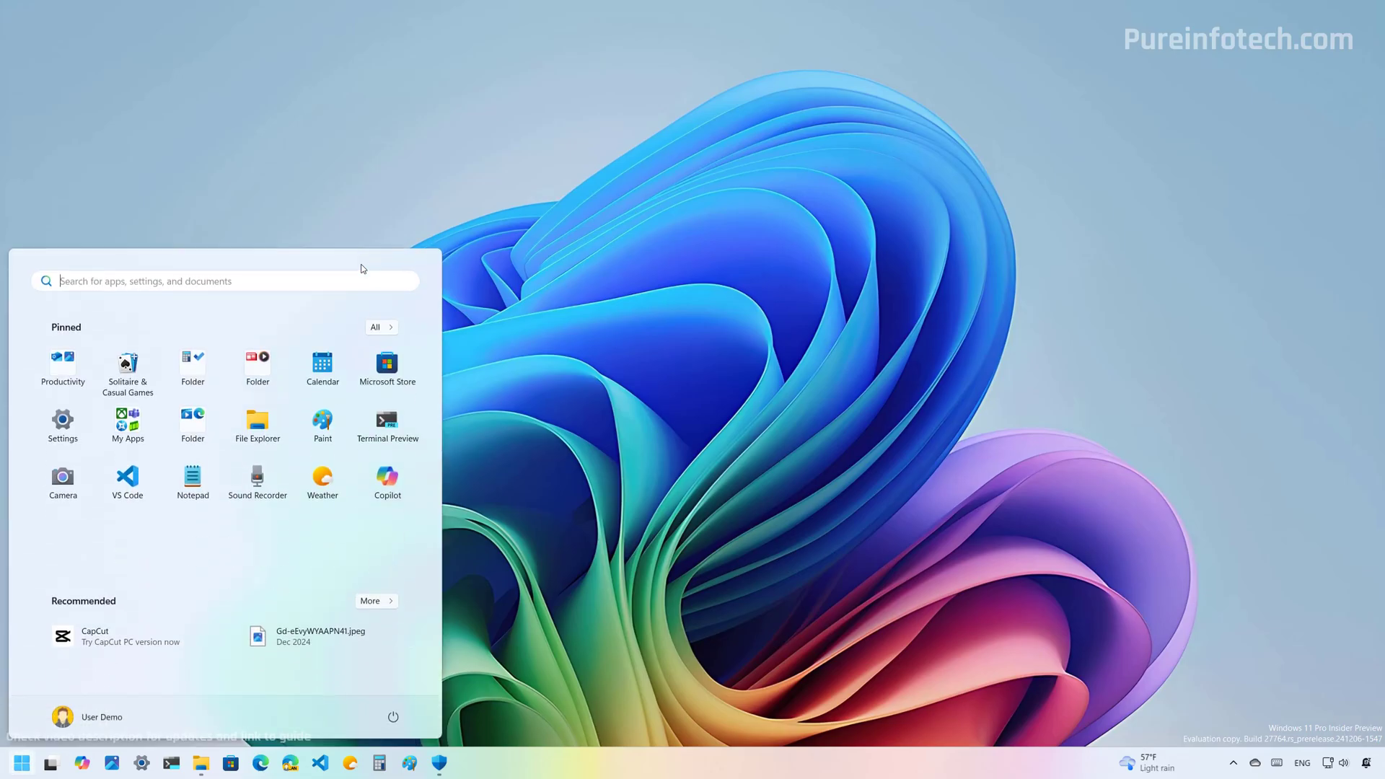
pyautogui.write('sett')
pyautogui.click(183, 379)
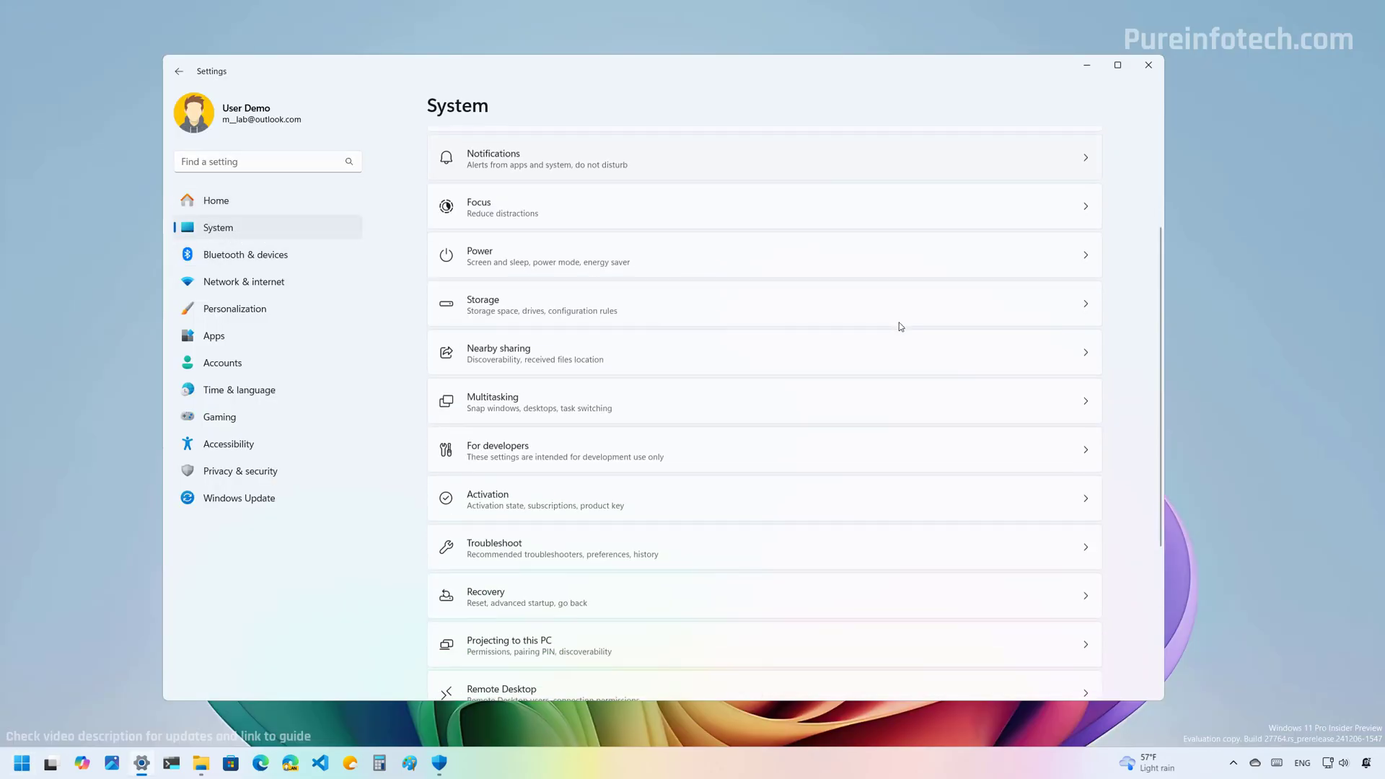
pyautogui.scroll(-1, 742, 418)
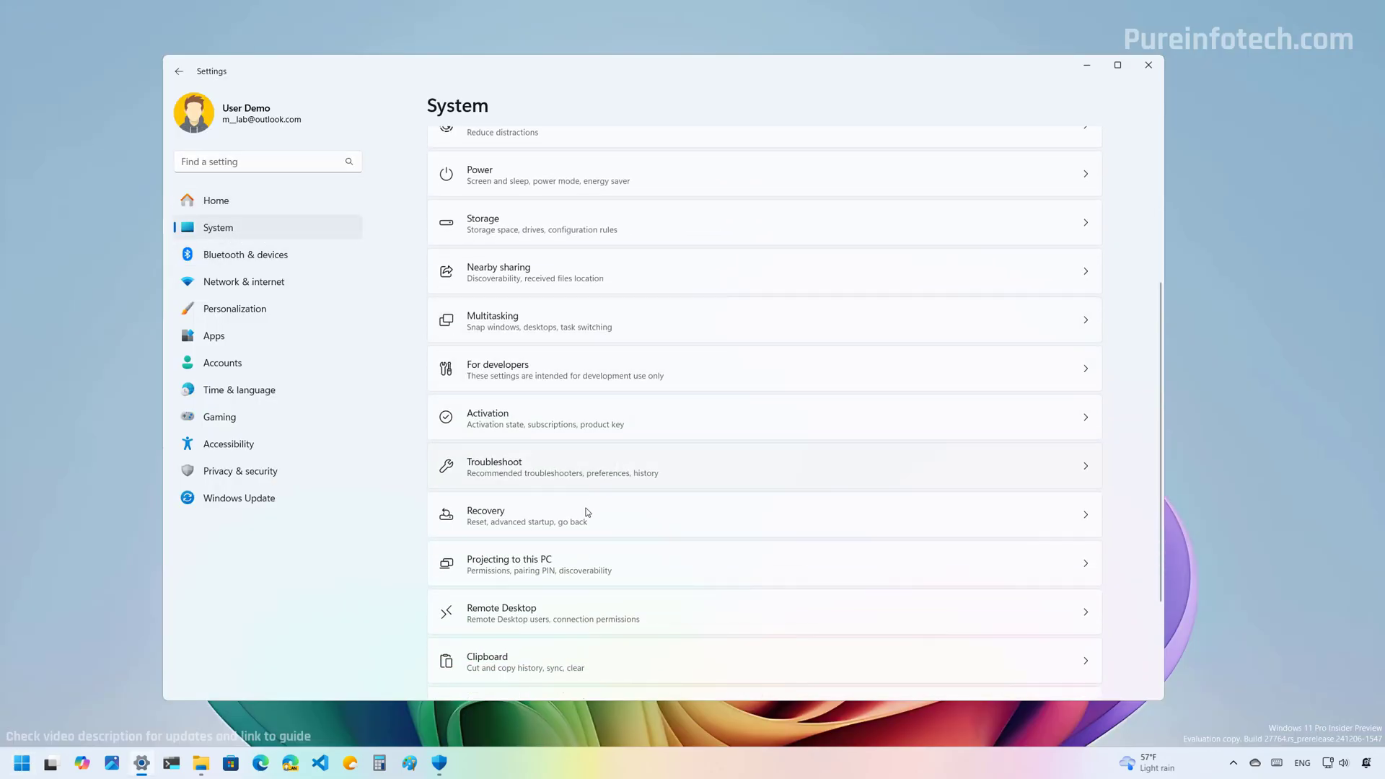
pyautogui.click(508, 513)
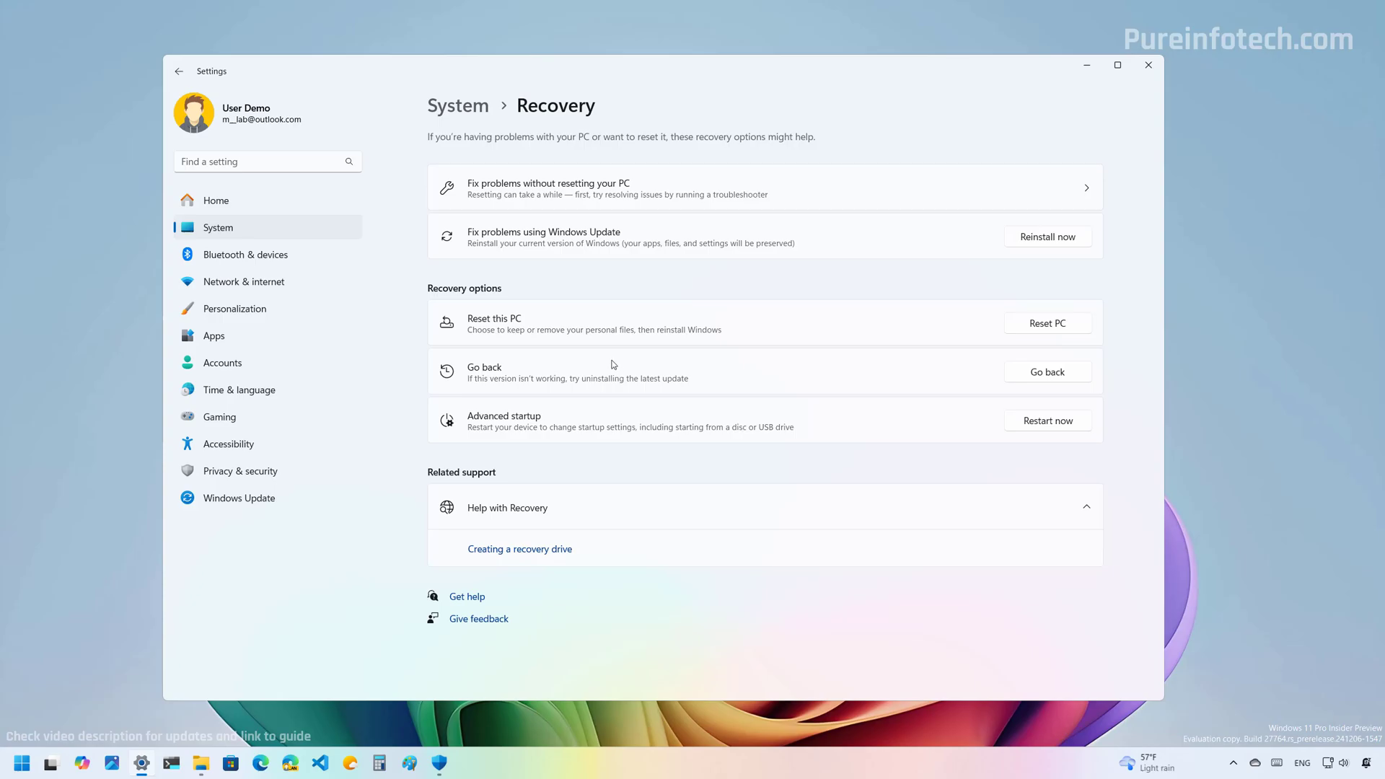
pyautogui.click(1036, 374)
pyautogui.click(764, 473)
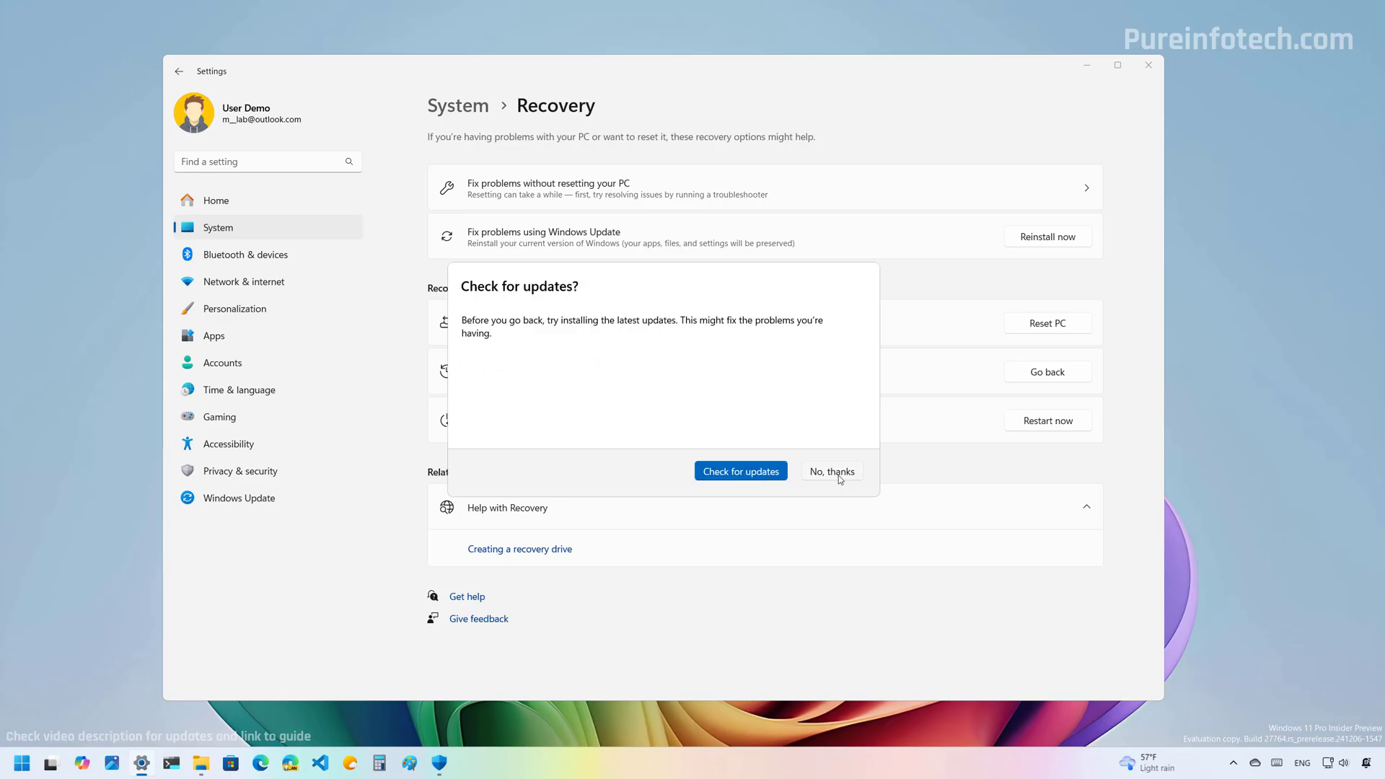
pyautogui.click(838, 473)
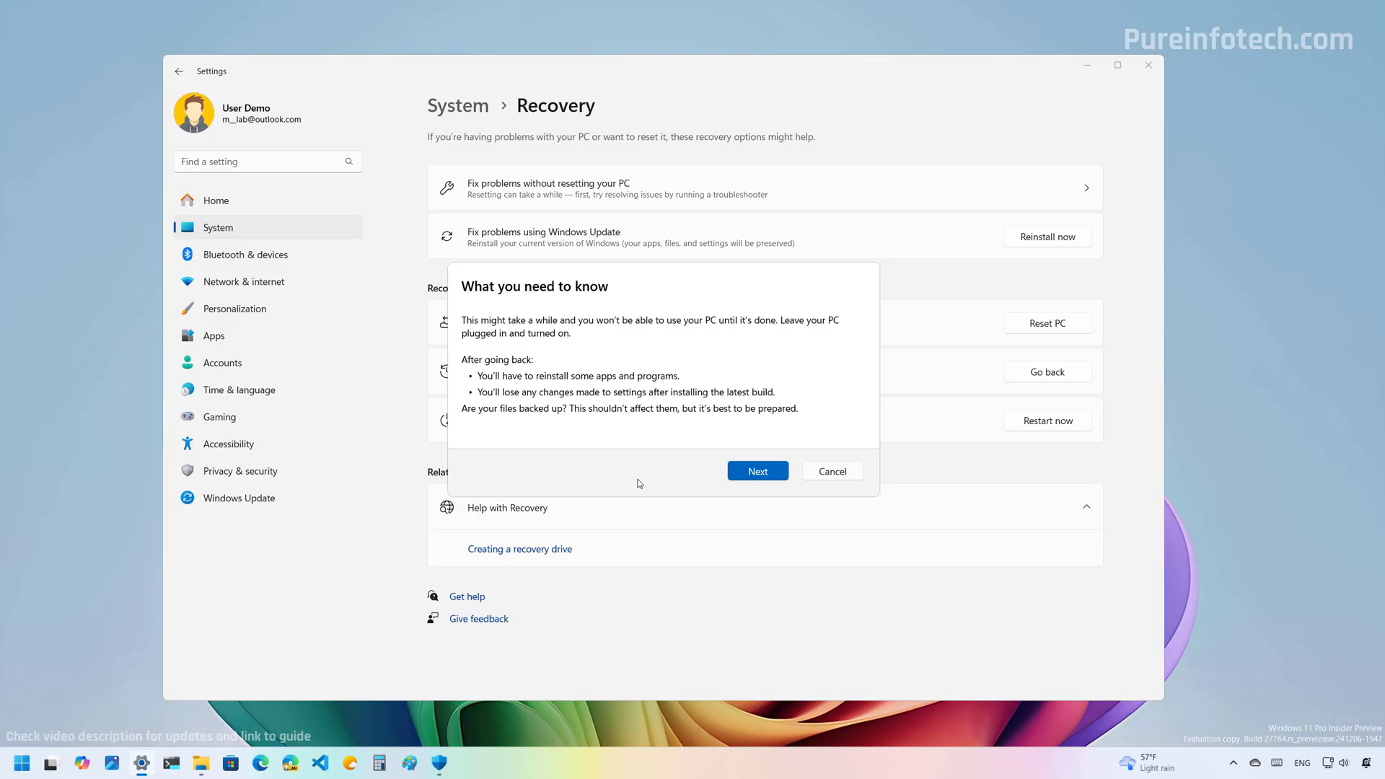
pyautogui.click(751, 474)
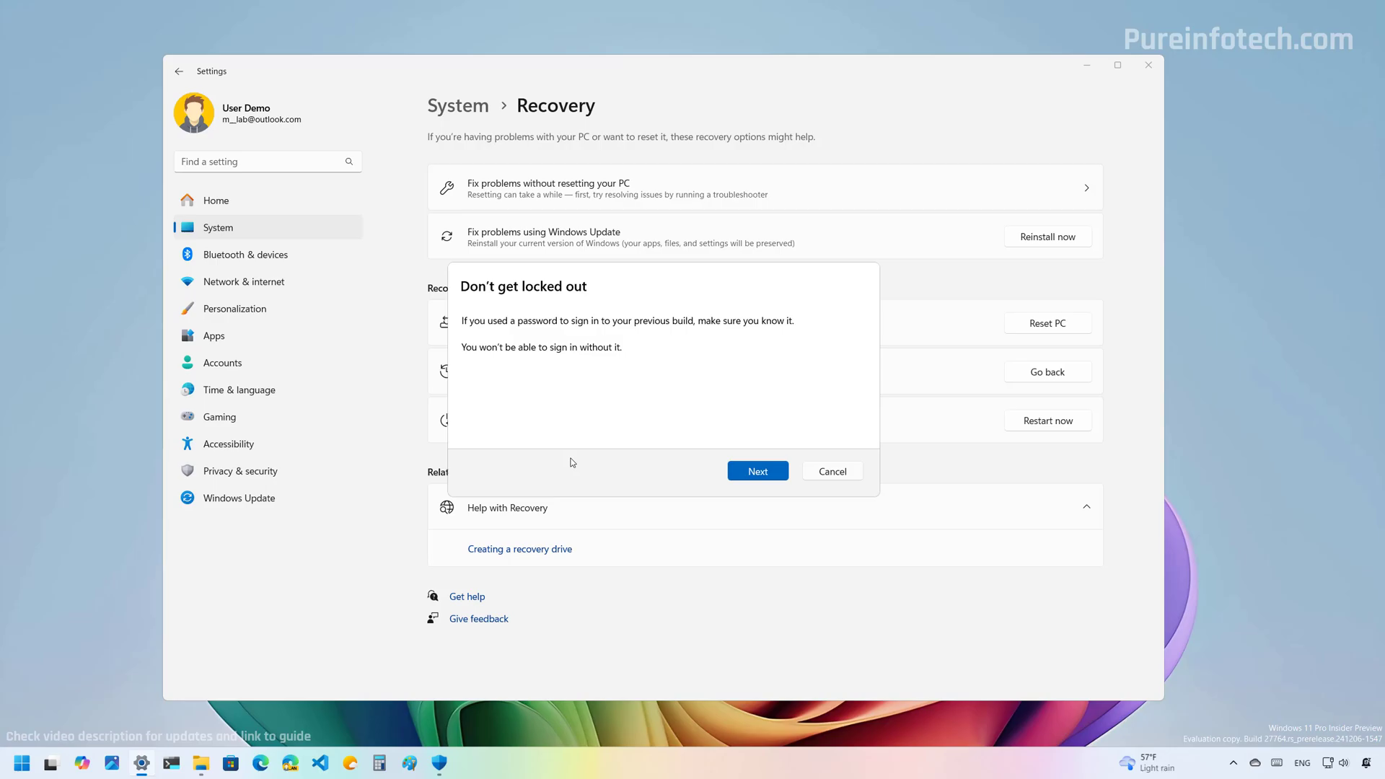
pyautogui.click(751, 474)
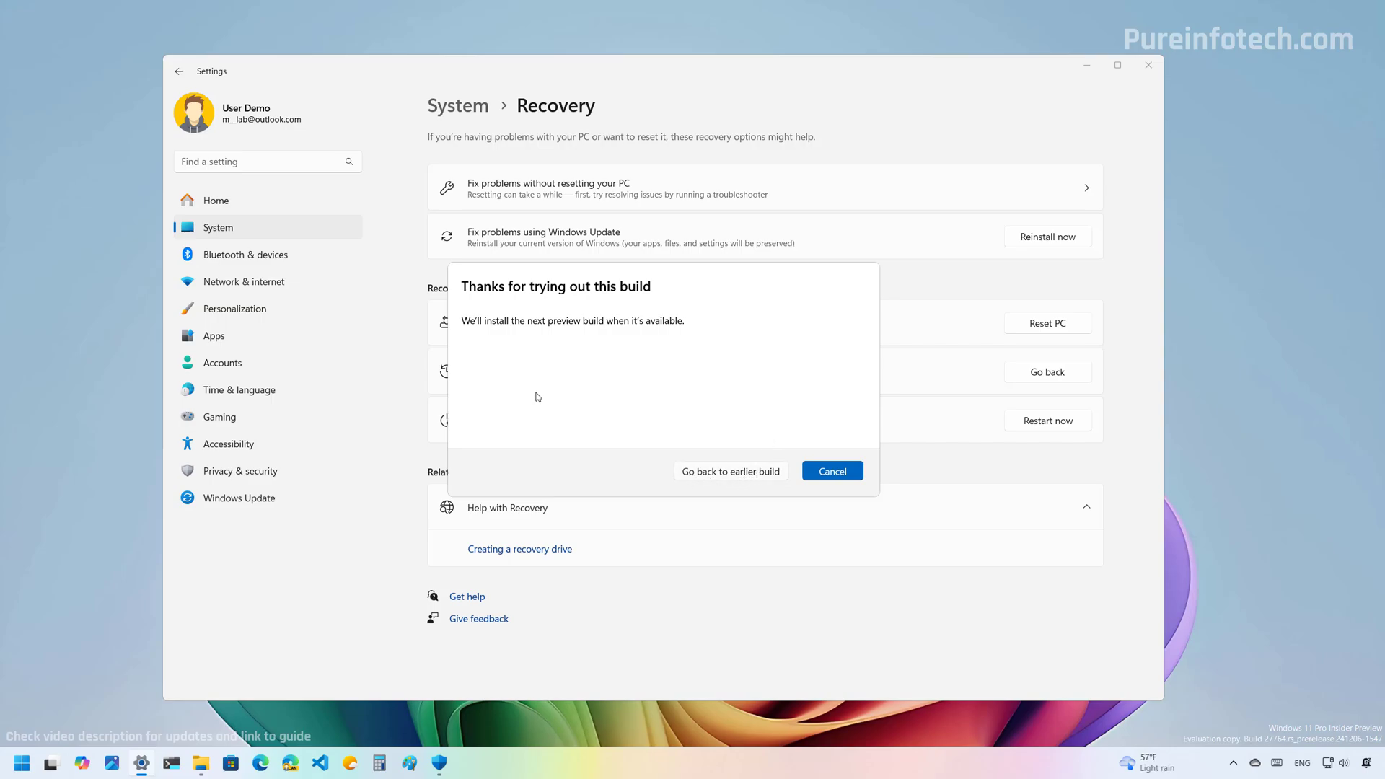
pyautogui.click(834, 473)
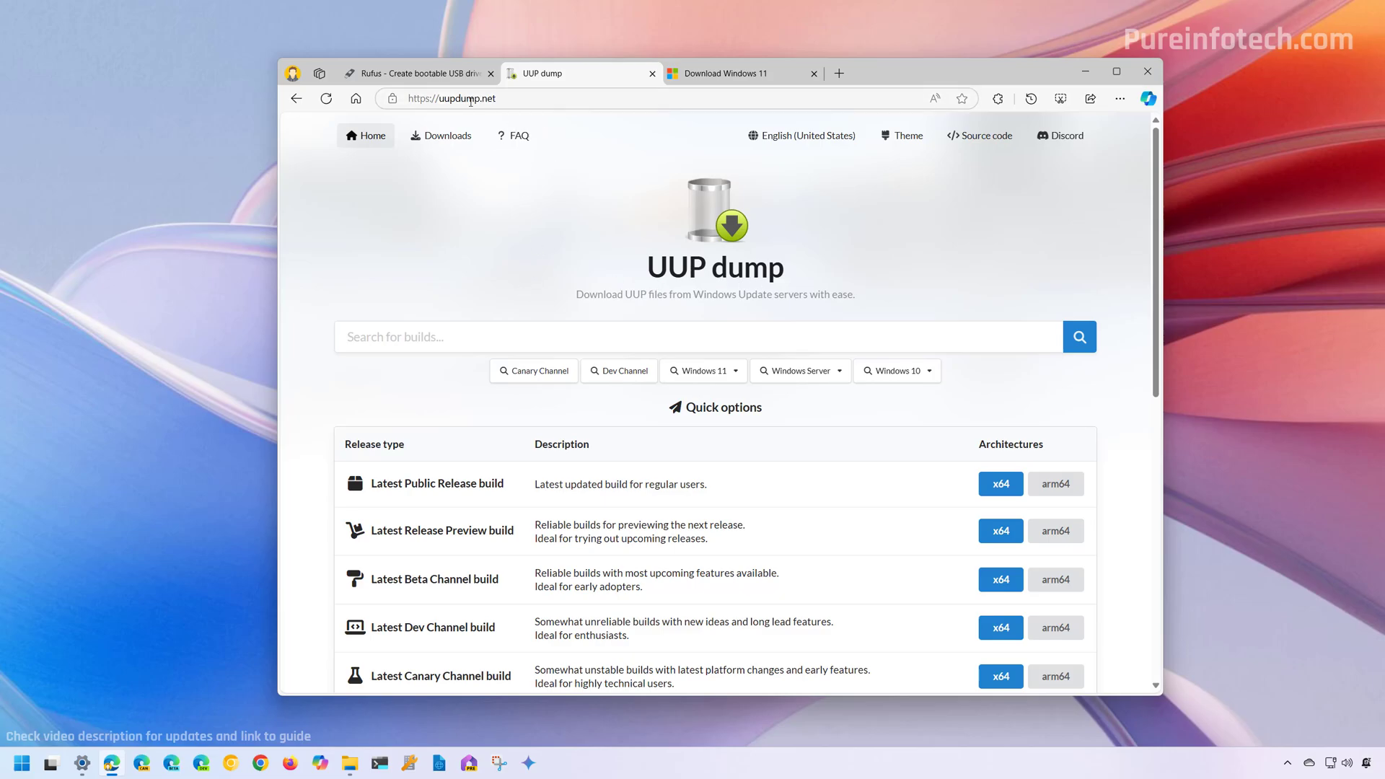
# - Pick Windows 11 23H2 build 22631.4387 amd64 in English (United States) with Home and Pro editions
pyautogui.click(728, 375)
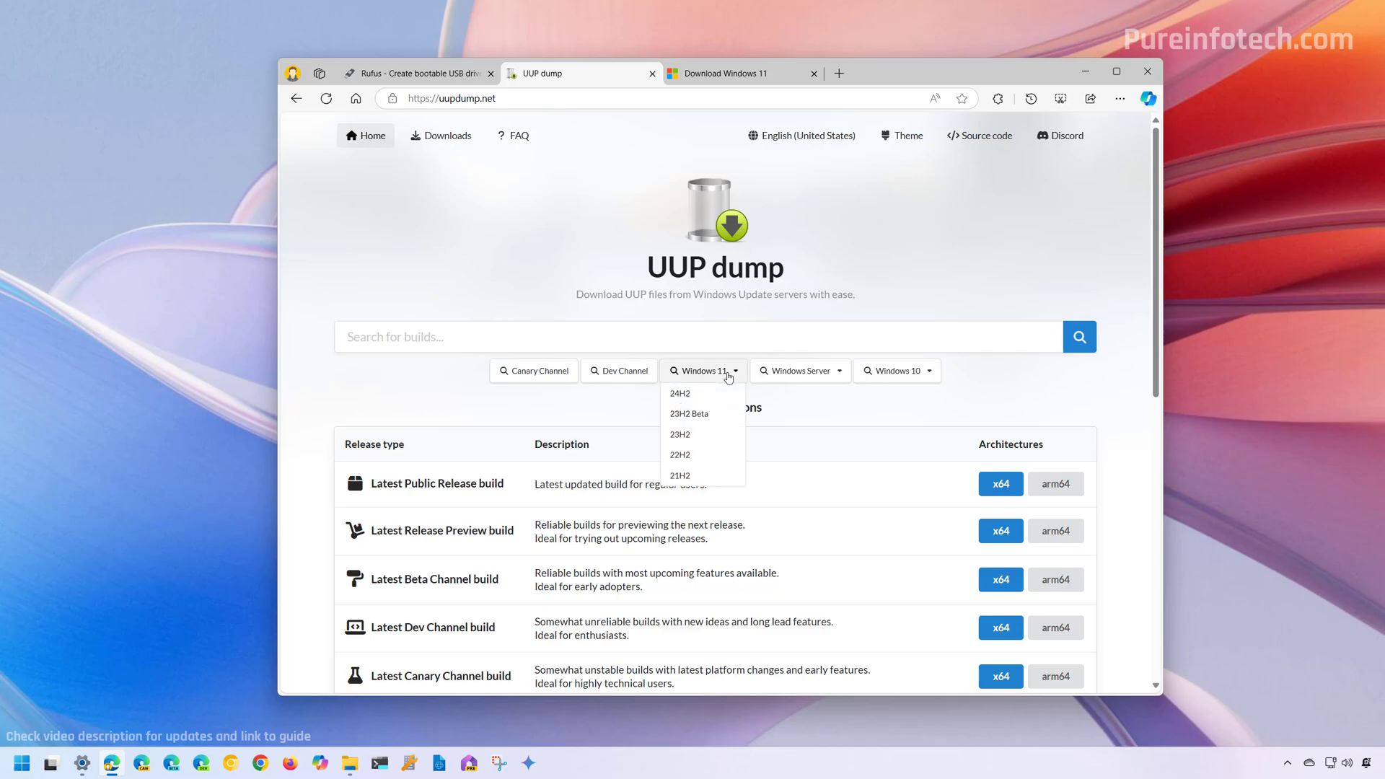
pyautogui.click(680, 435)
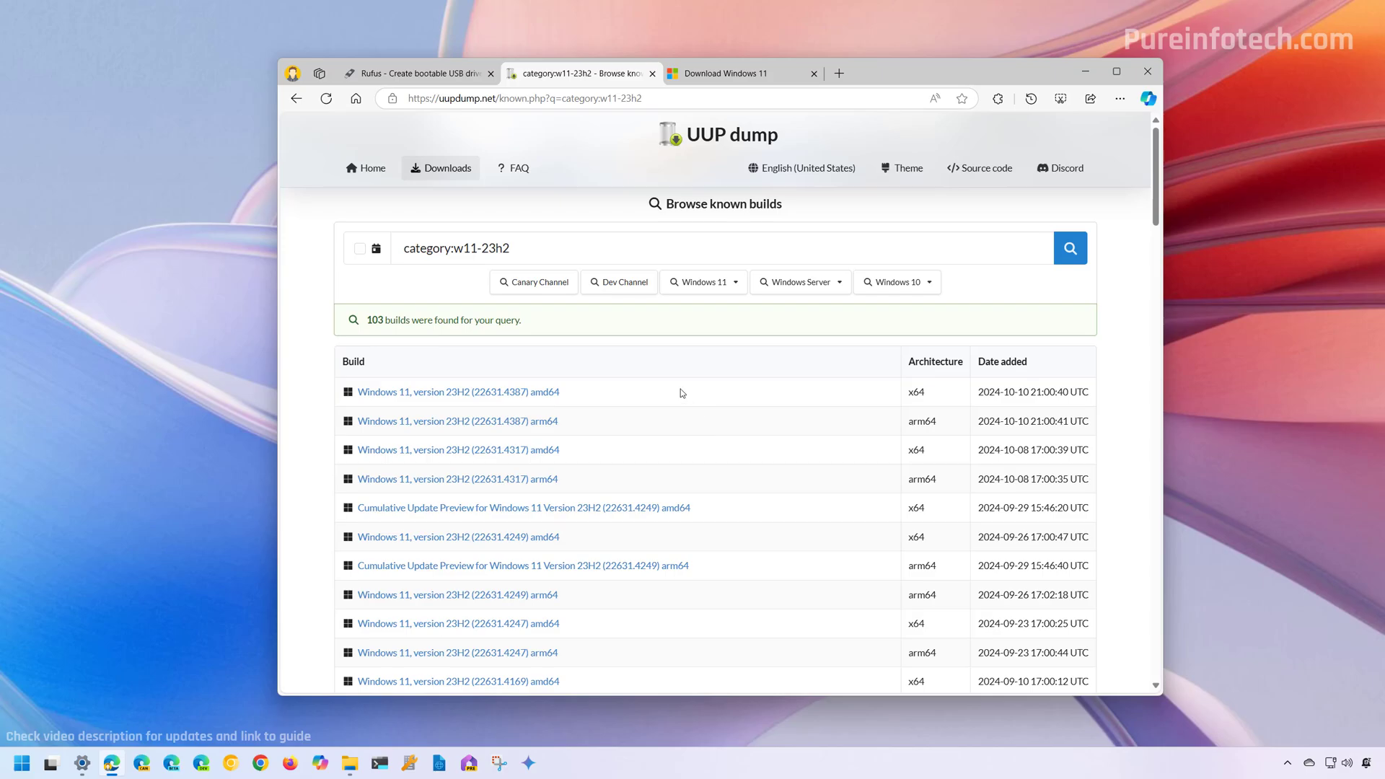
pyautogui.moveTo(940, 393); pyautogui.dragTo(906, 395)
pyautogui.doubleClick(936, 396)
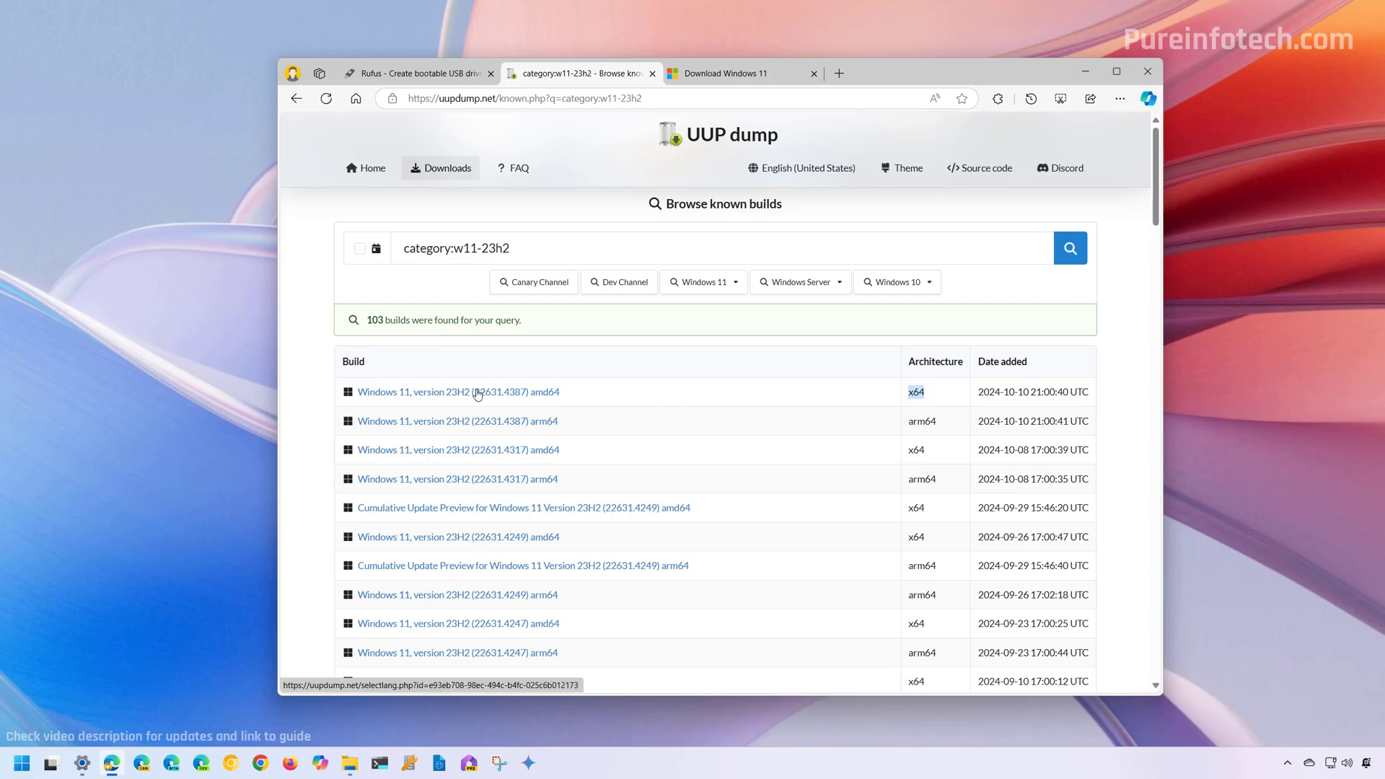
pyautogui.click(477, 394)
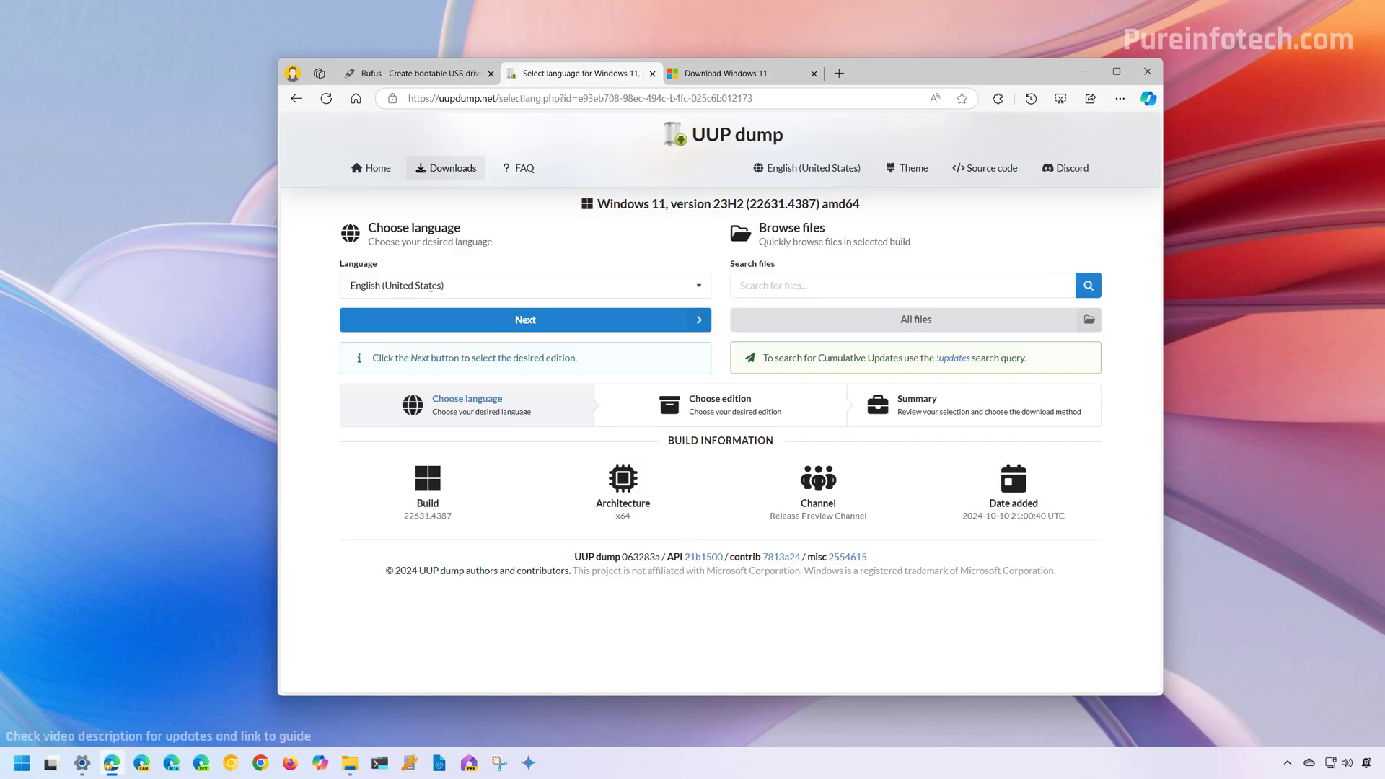
pyautogui.click(452, 324)
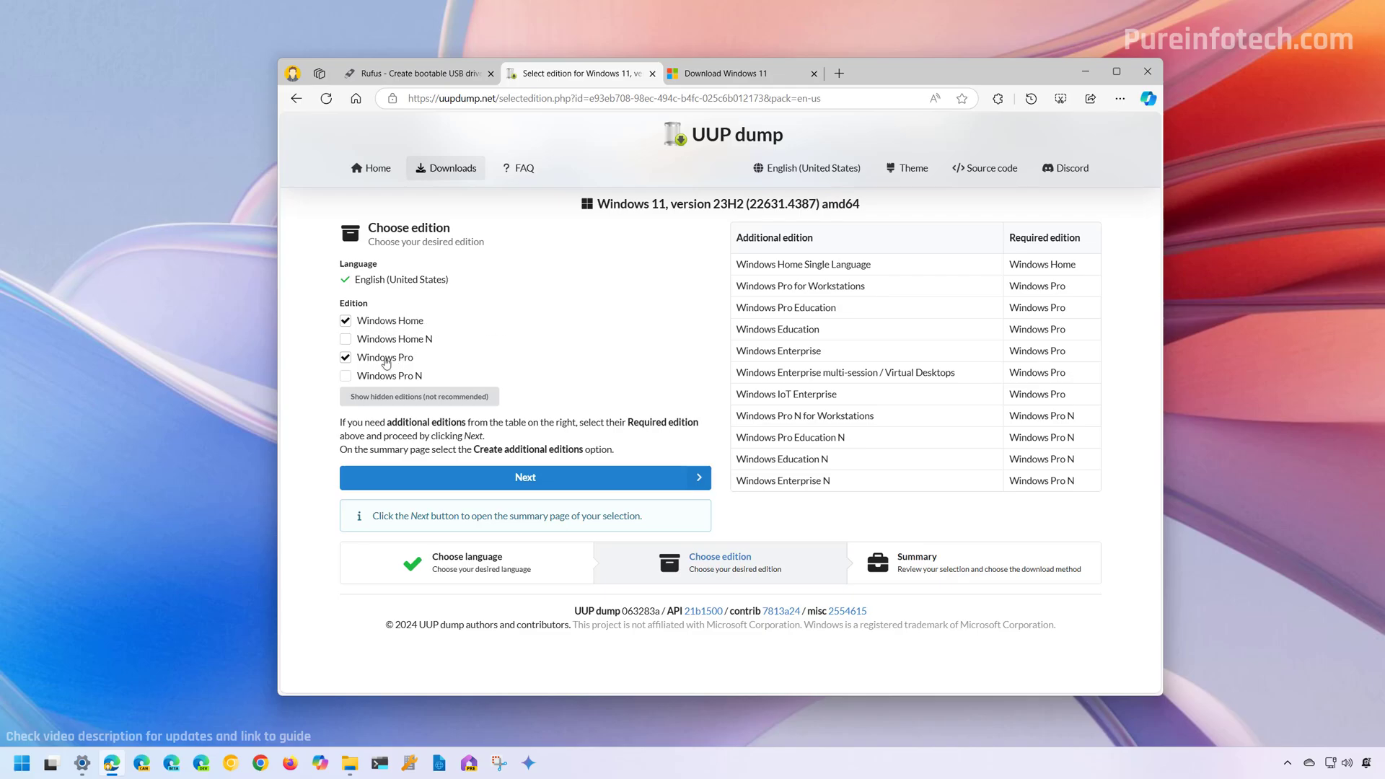
pyautogui.click(469, 482)
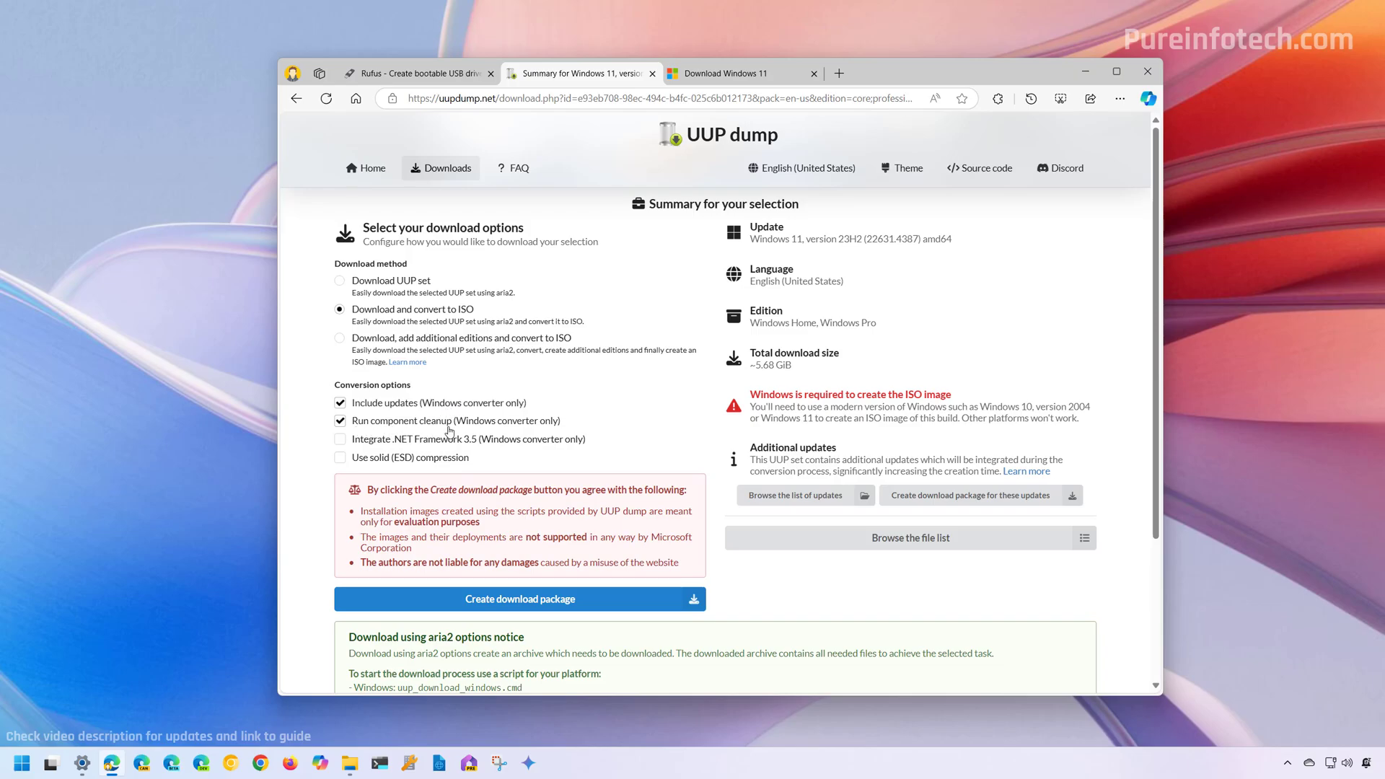
# - Create the download package, save the zip to Downloads and show it in its folder
pyautogui.click(541, 605)
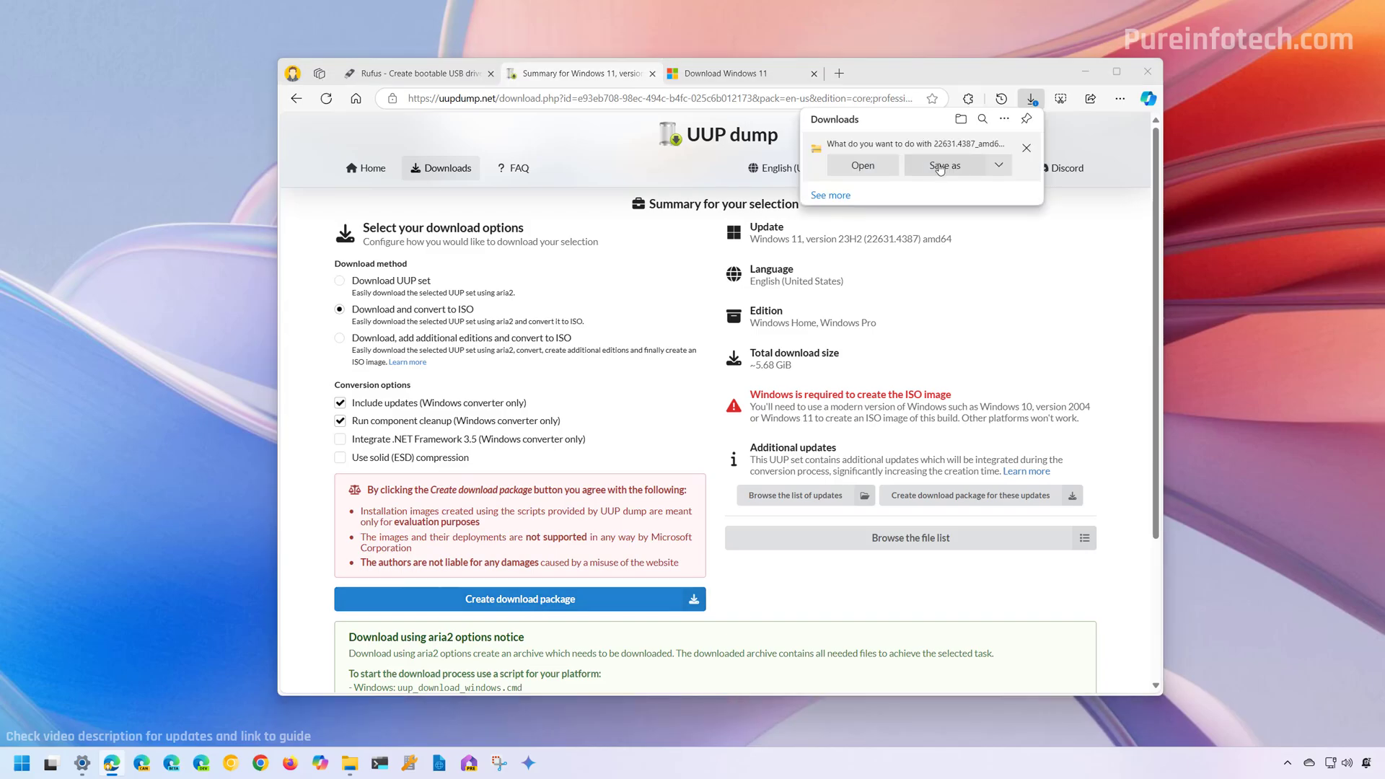
pyautogui.click(939, 166)
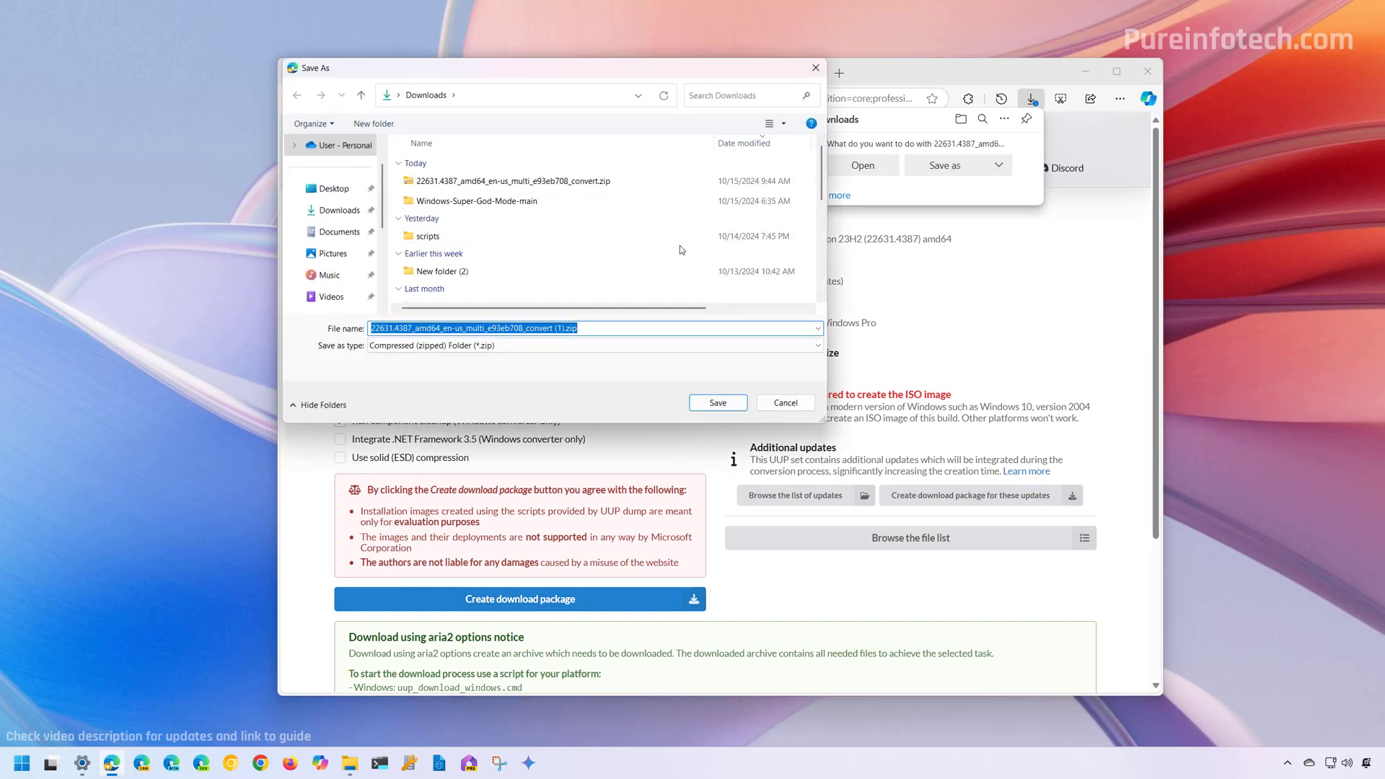
pyautogui.click(718, 403)
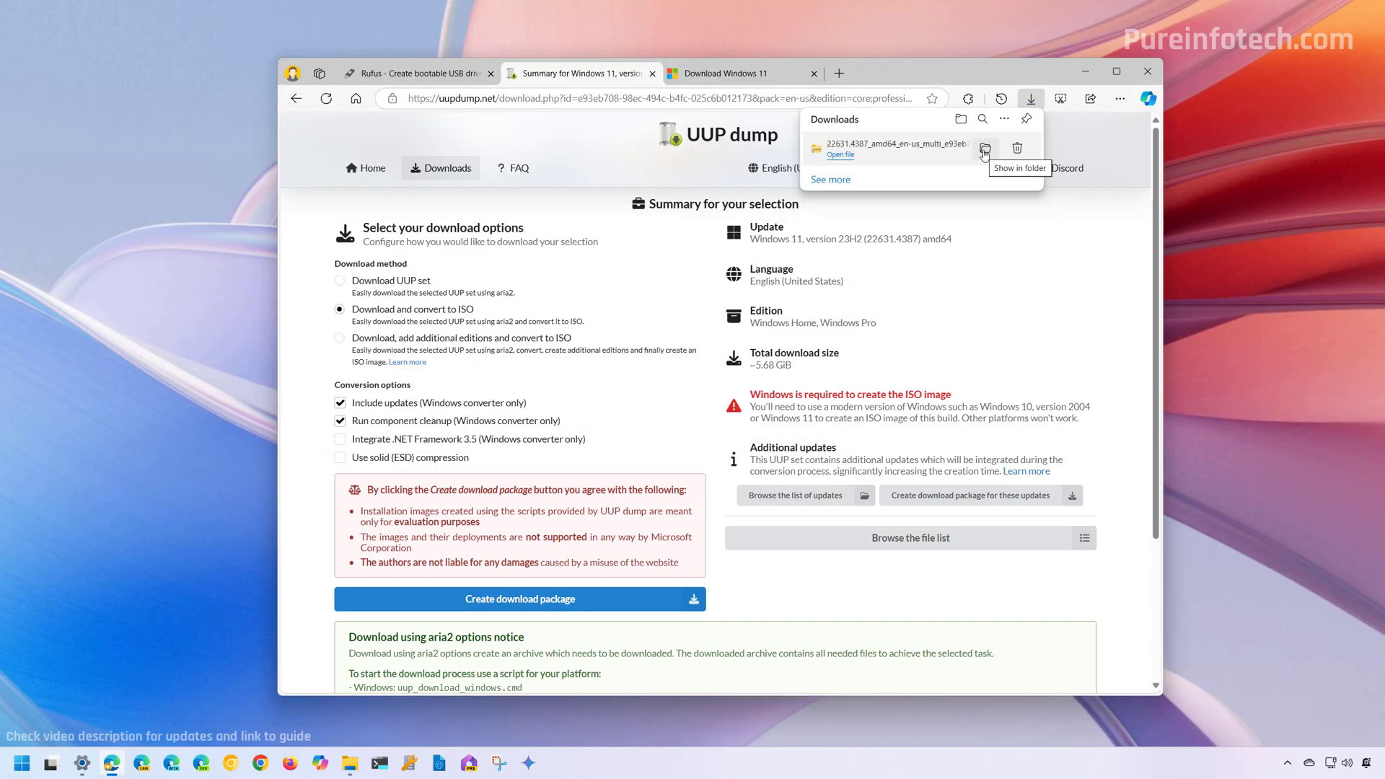
pyautogui.click(984, 150)
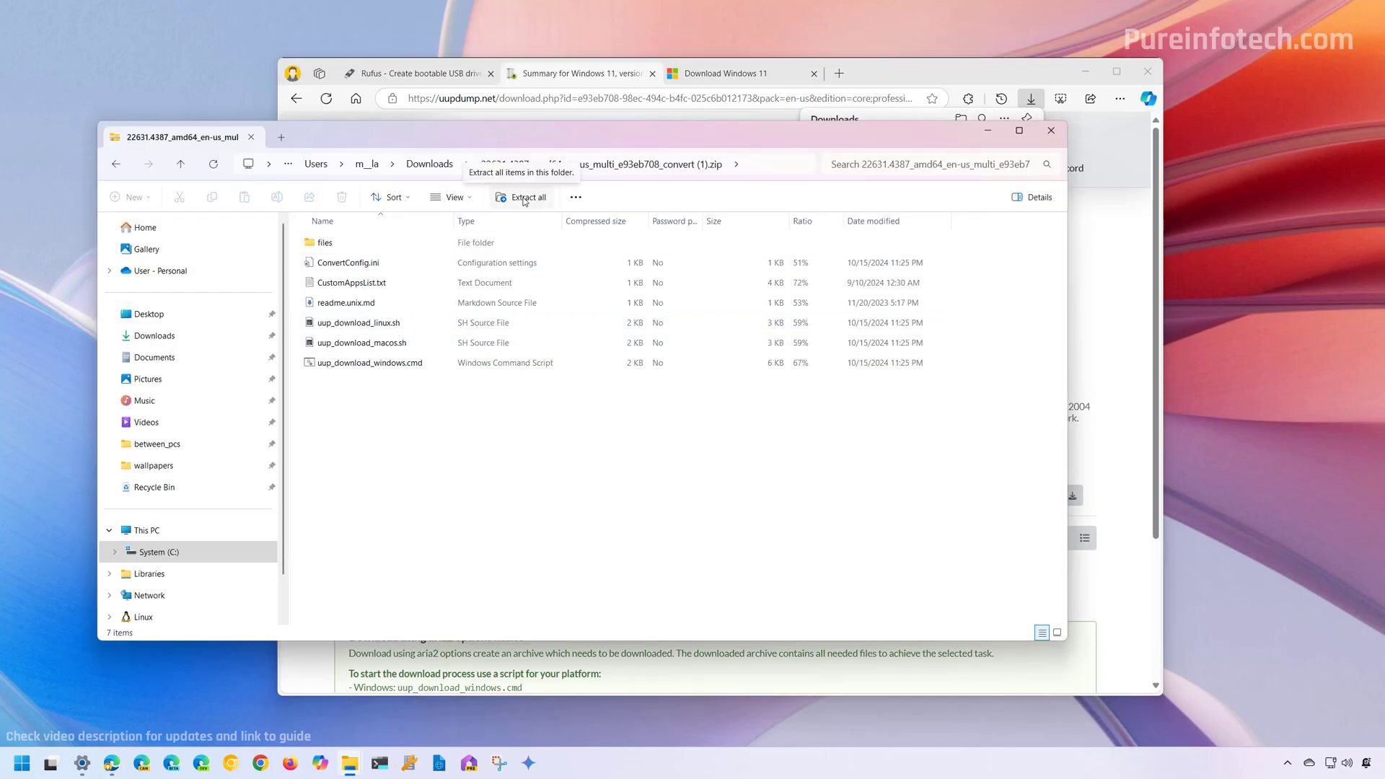
# - Extract all files from the zip into the suggested convert (1) folder
pyautogui.click(524, 199)
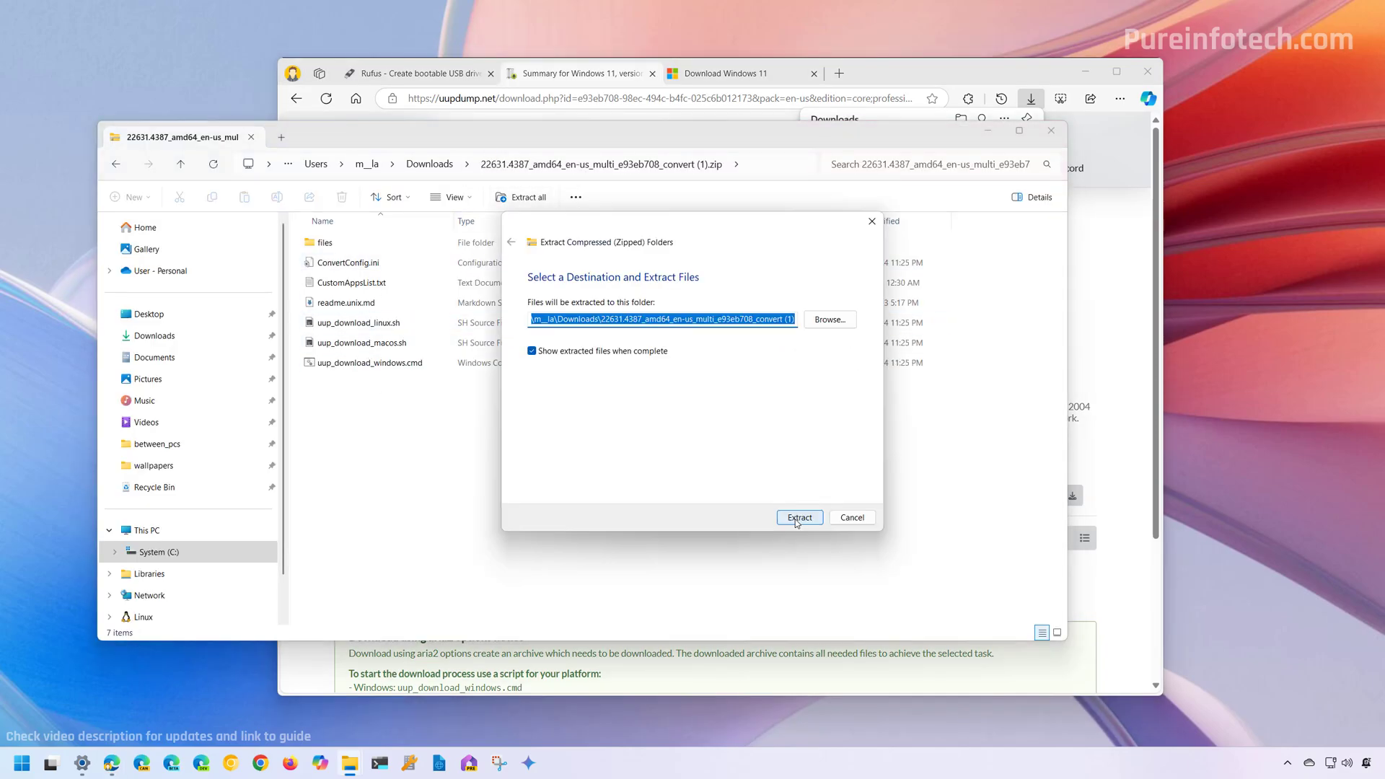
pyautogui.click(799, 518)
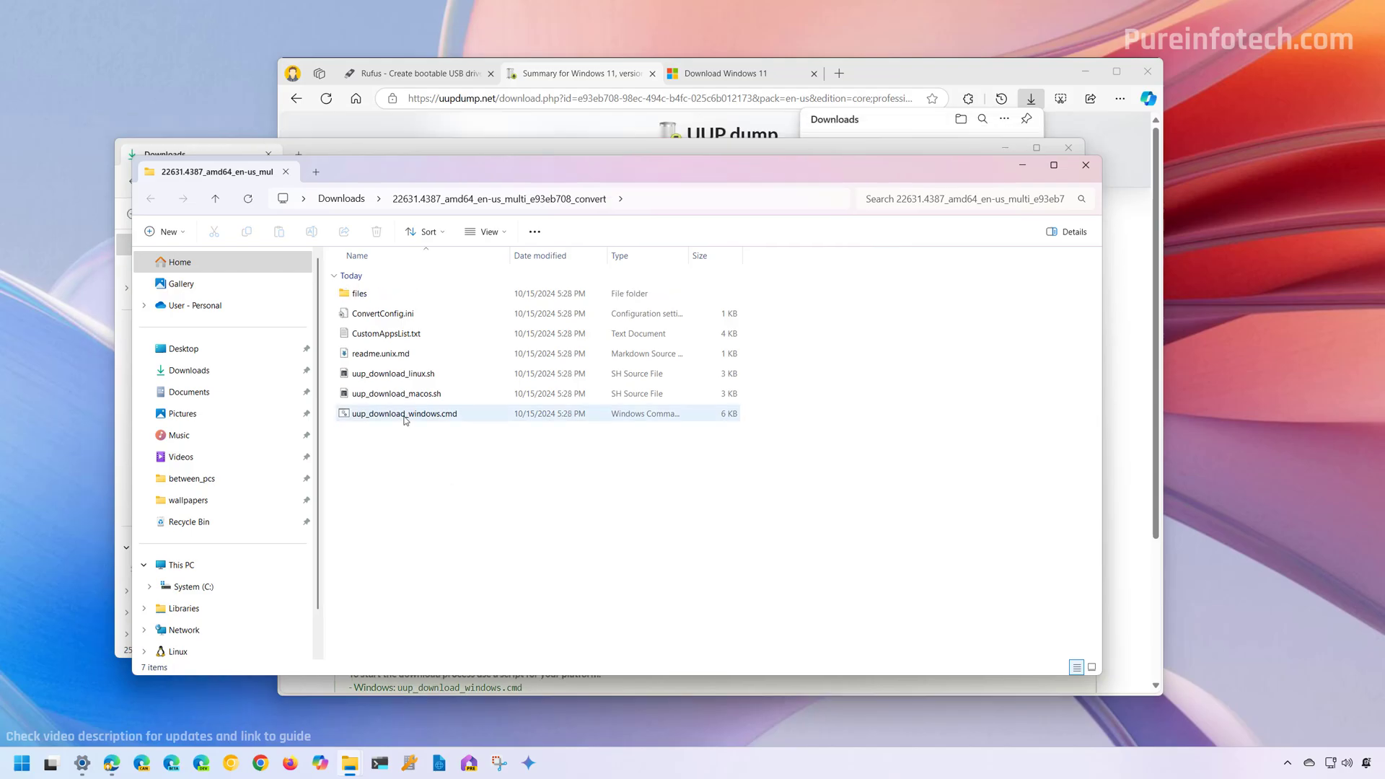
# - Run uup_download_windows.cmd as administrator past SmartScreen and UAC, then start the conversion with R
pyautogui.click(405, 414)
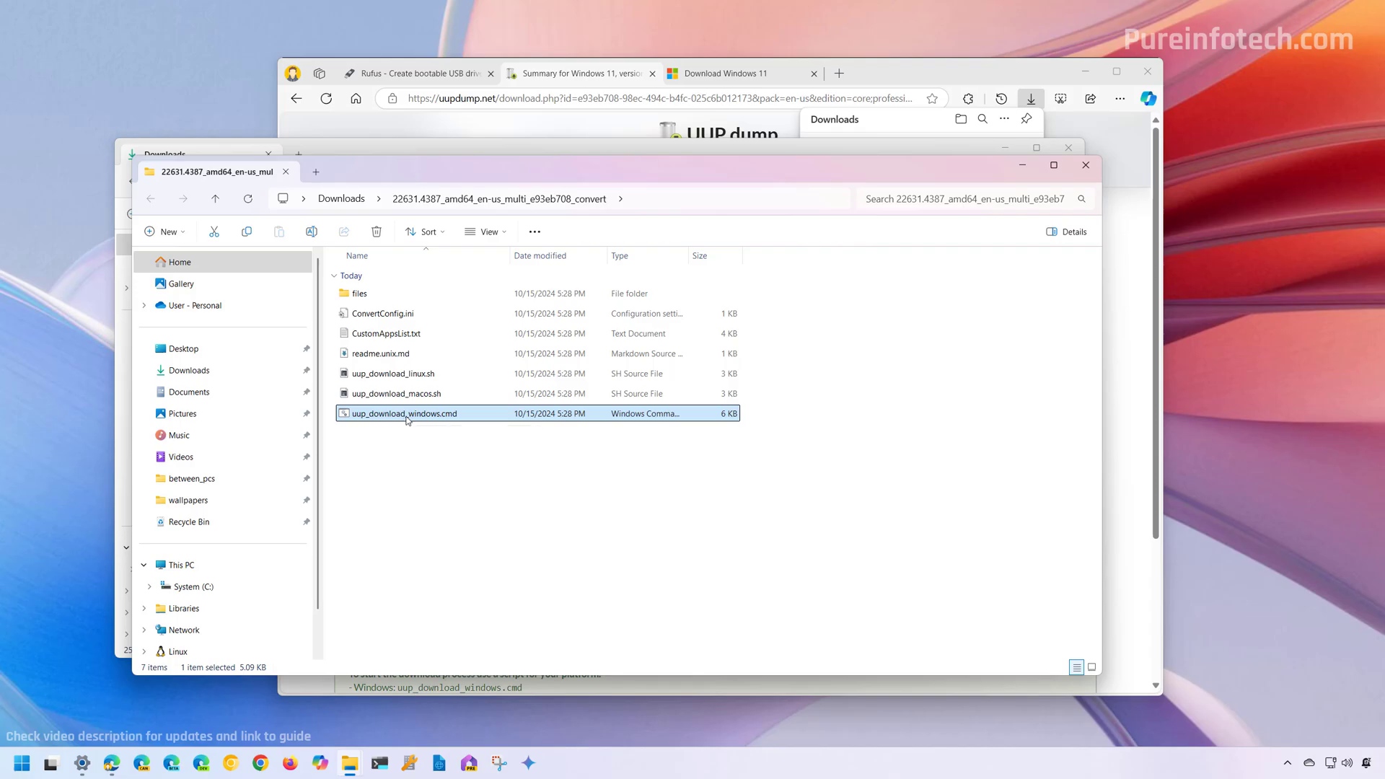
pyautogui.rightClick(407, 417)
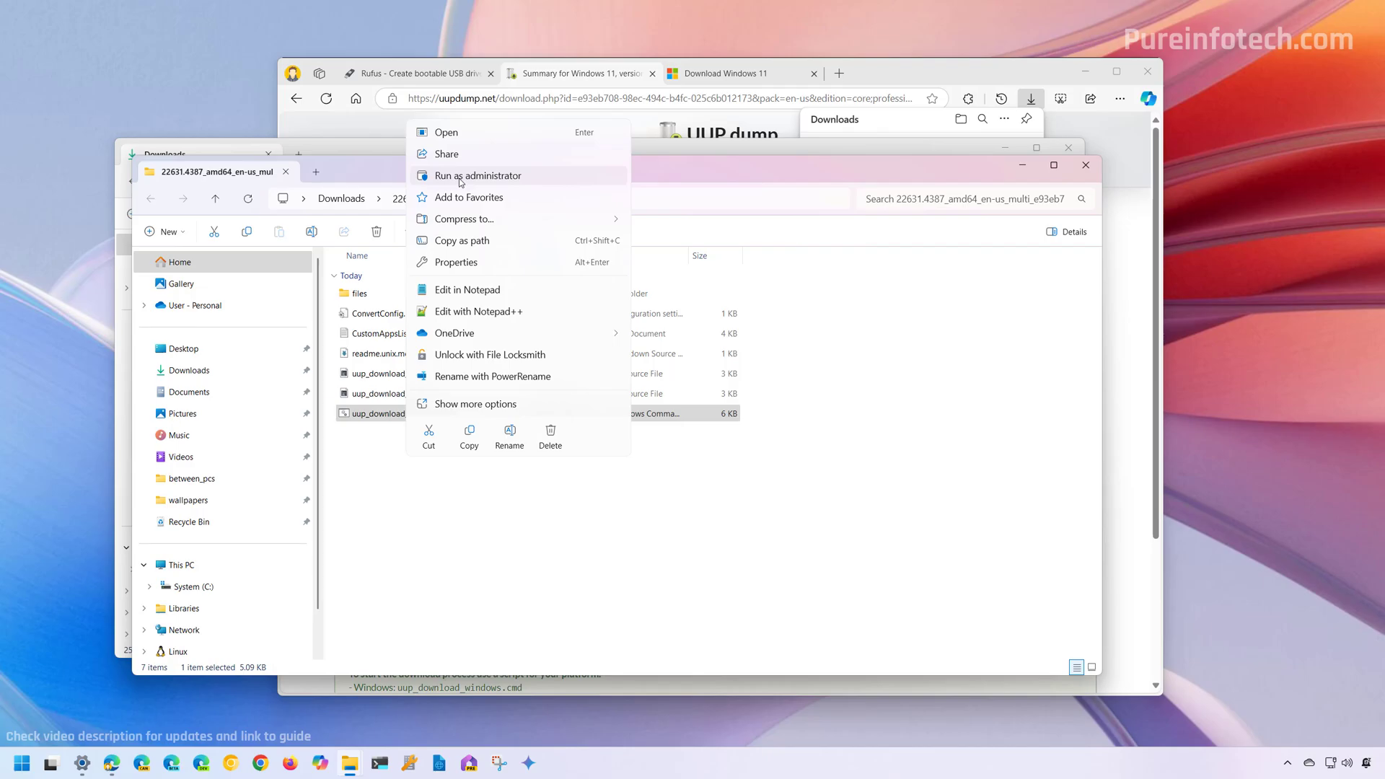
pyautogui.click(460, 176)
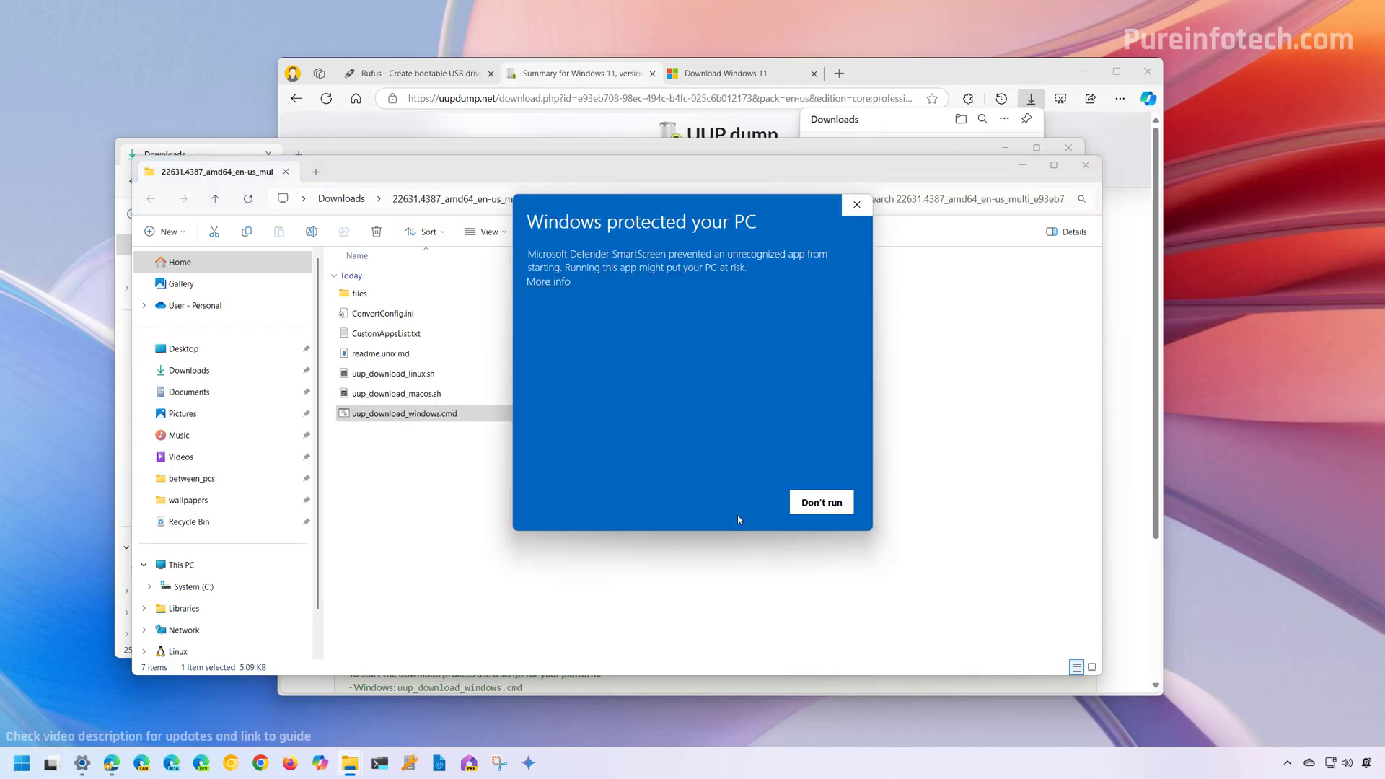
pyautogui.click(550, 285)
pyautogui.click(730, 507)
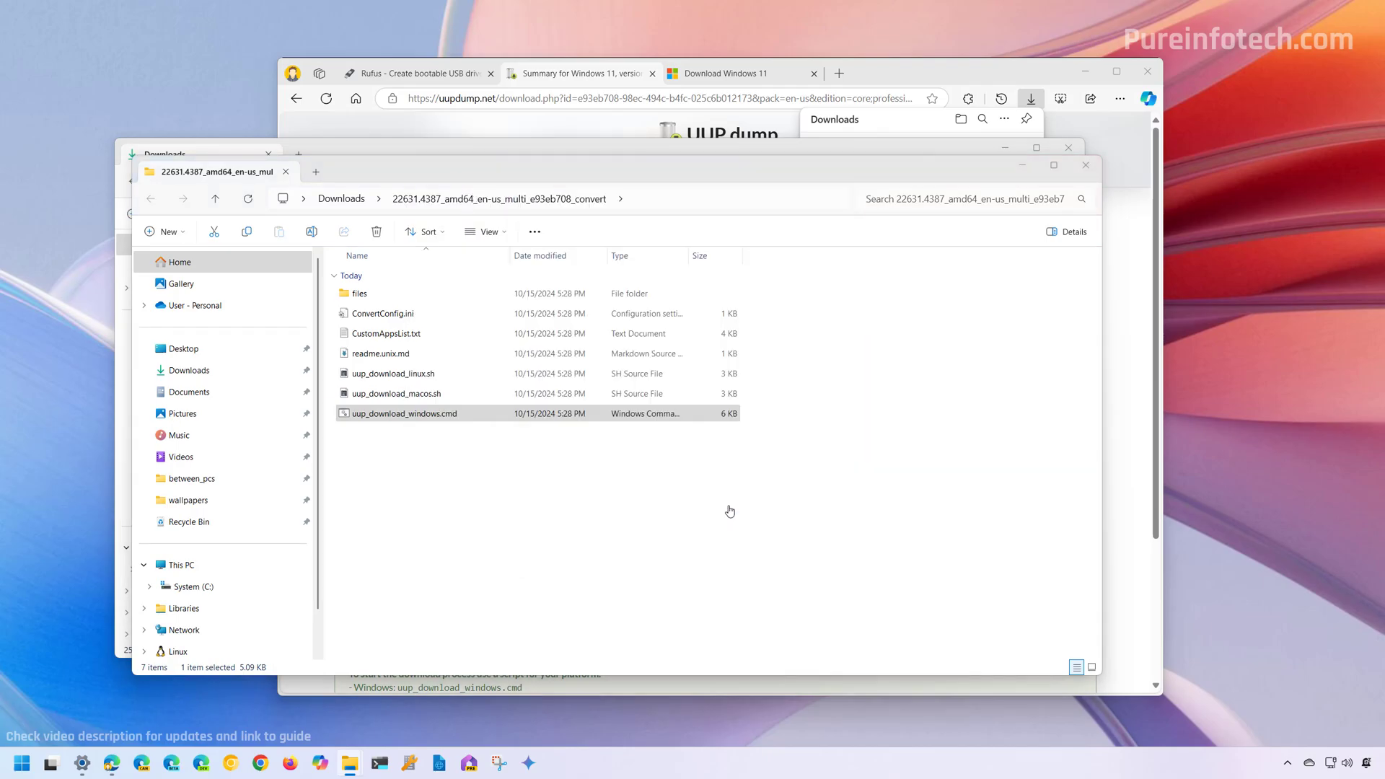
pyautogui.click(640, 492)
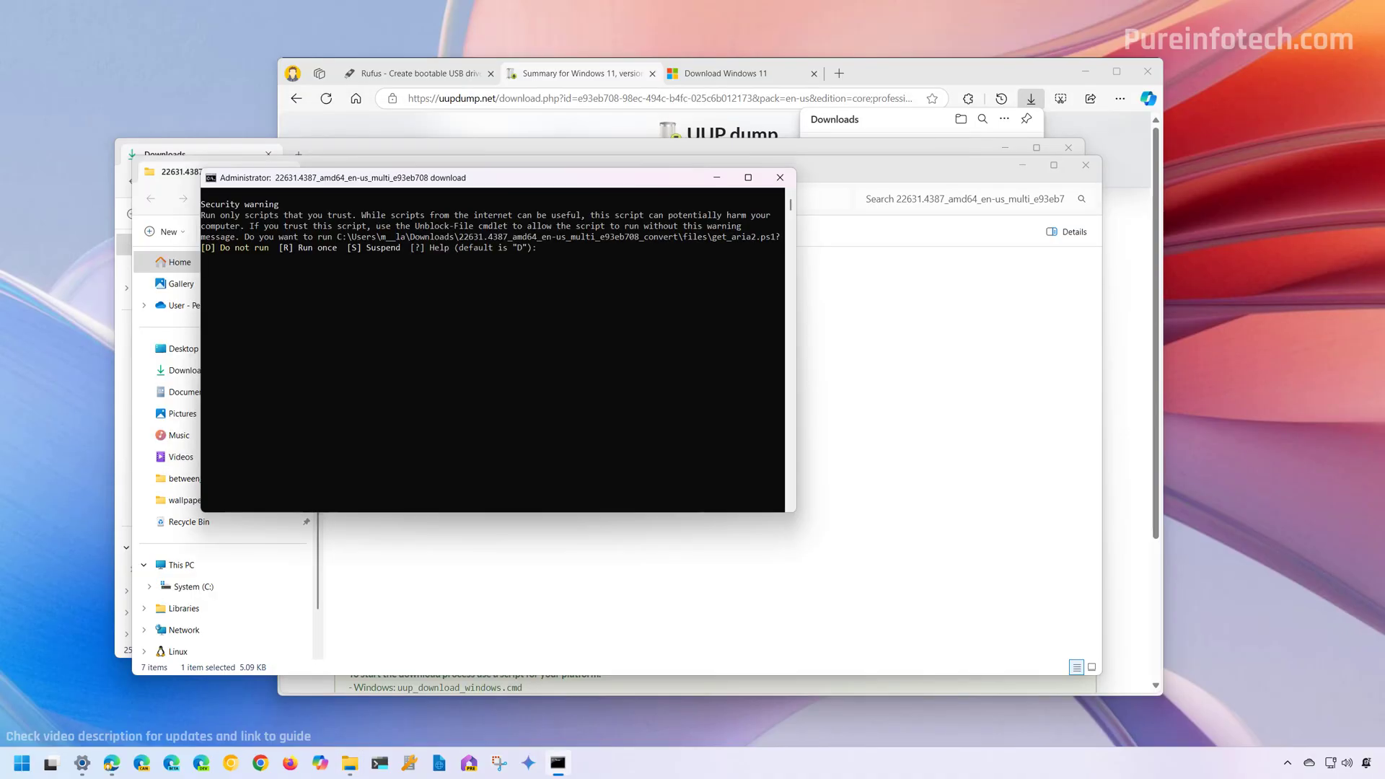
pyautogui.write('R')
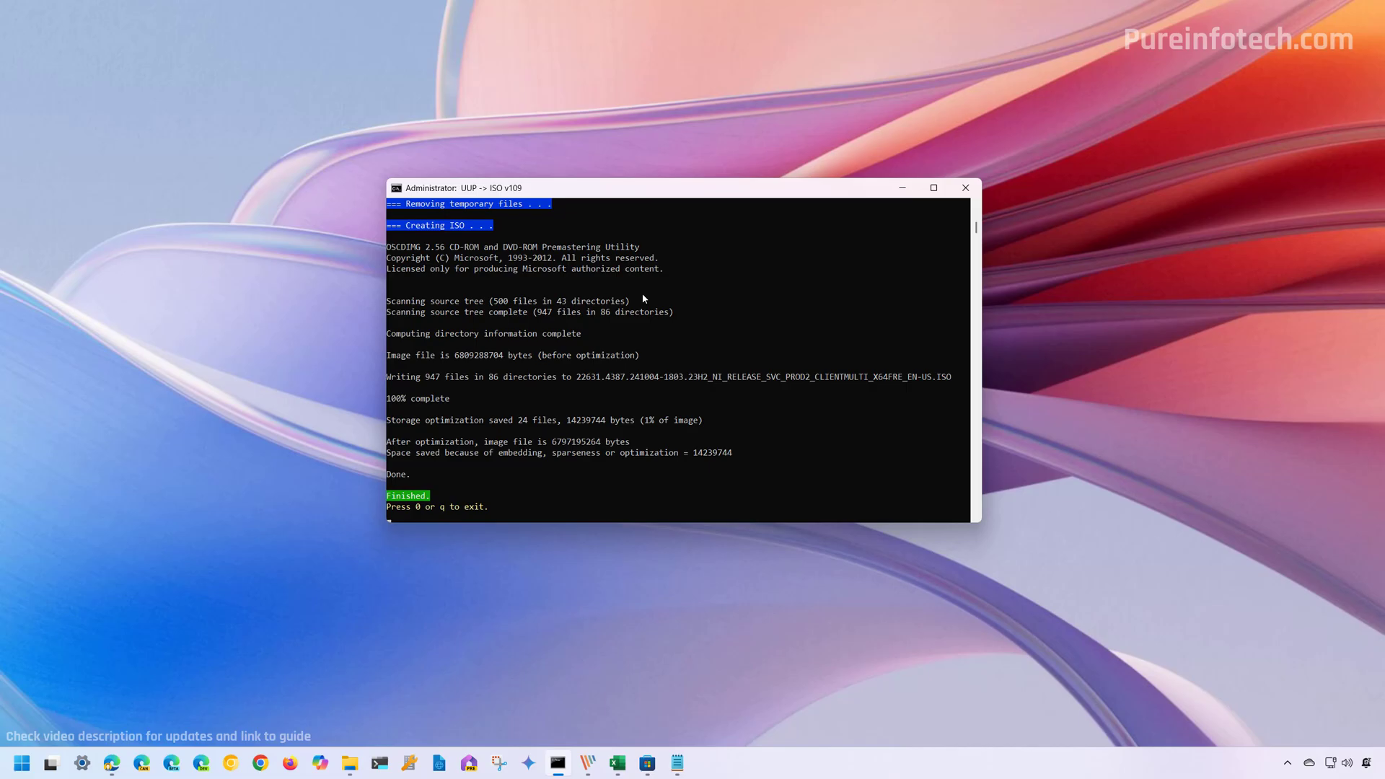
# - Close the finished conversion console and return to the convert folder window
pyautogui.press('0')
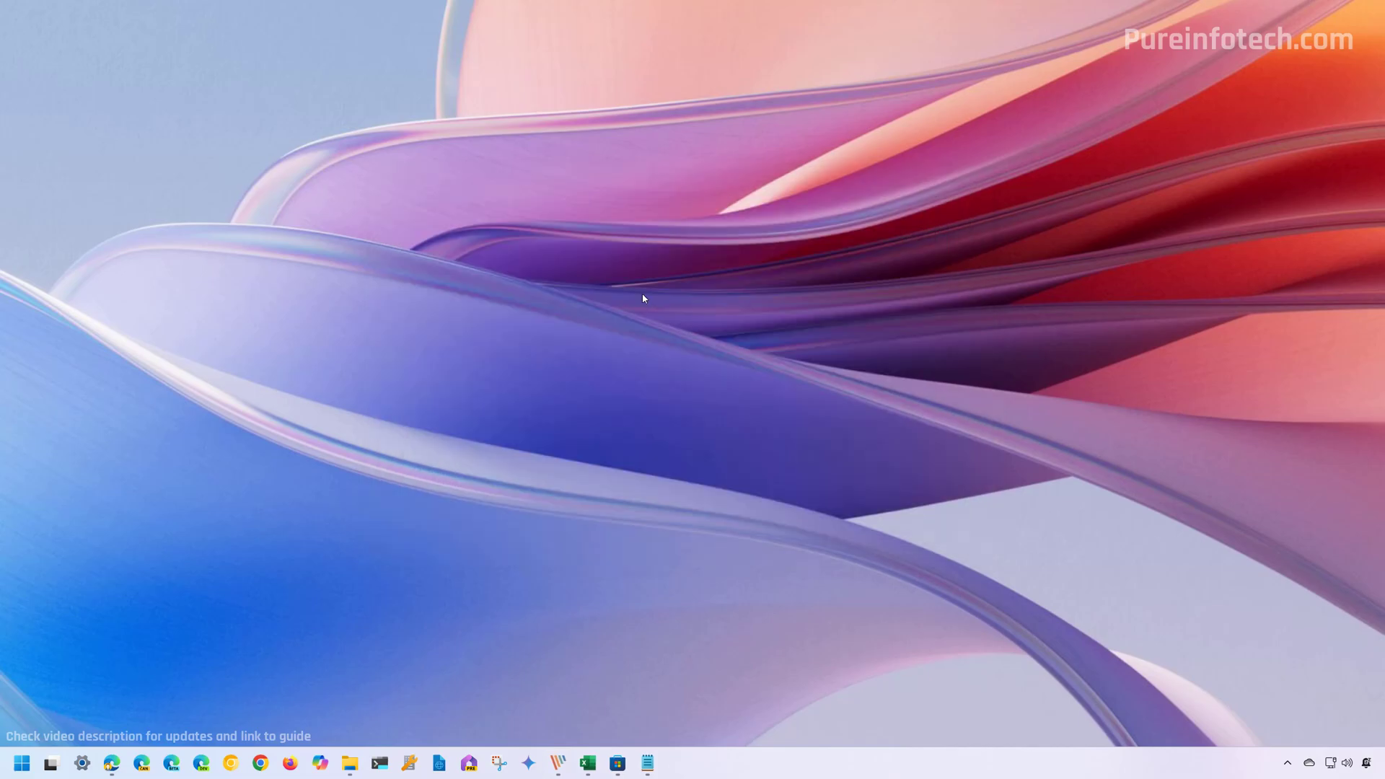
pyautogui.moveTo(350, 763)
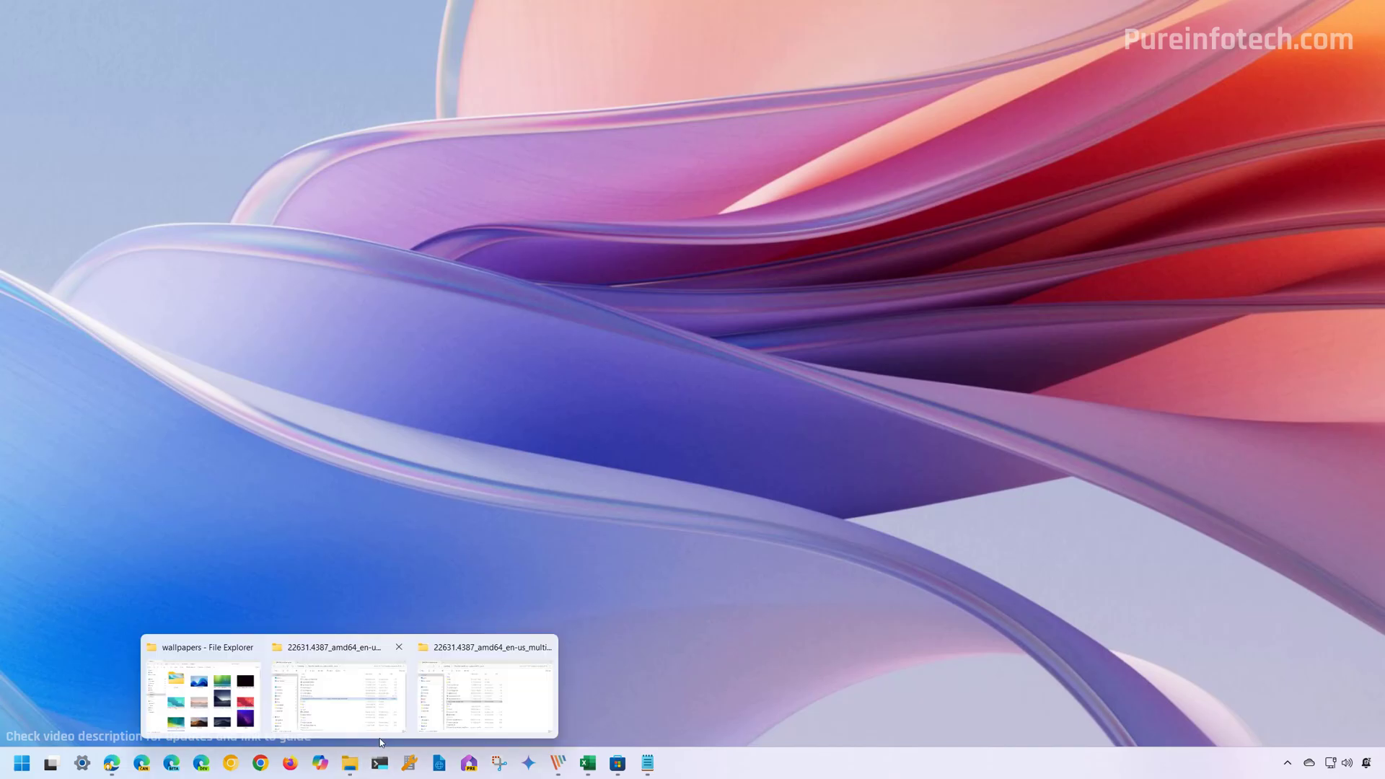
pyautogui.click(364, 723)
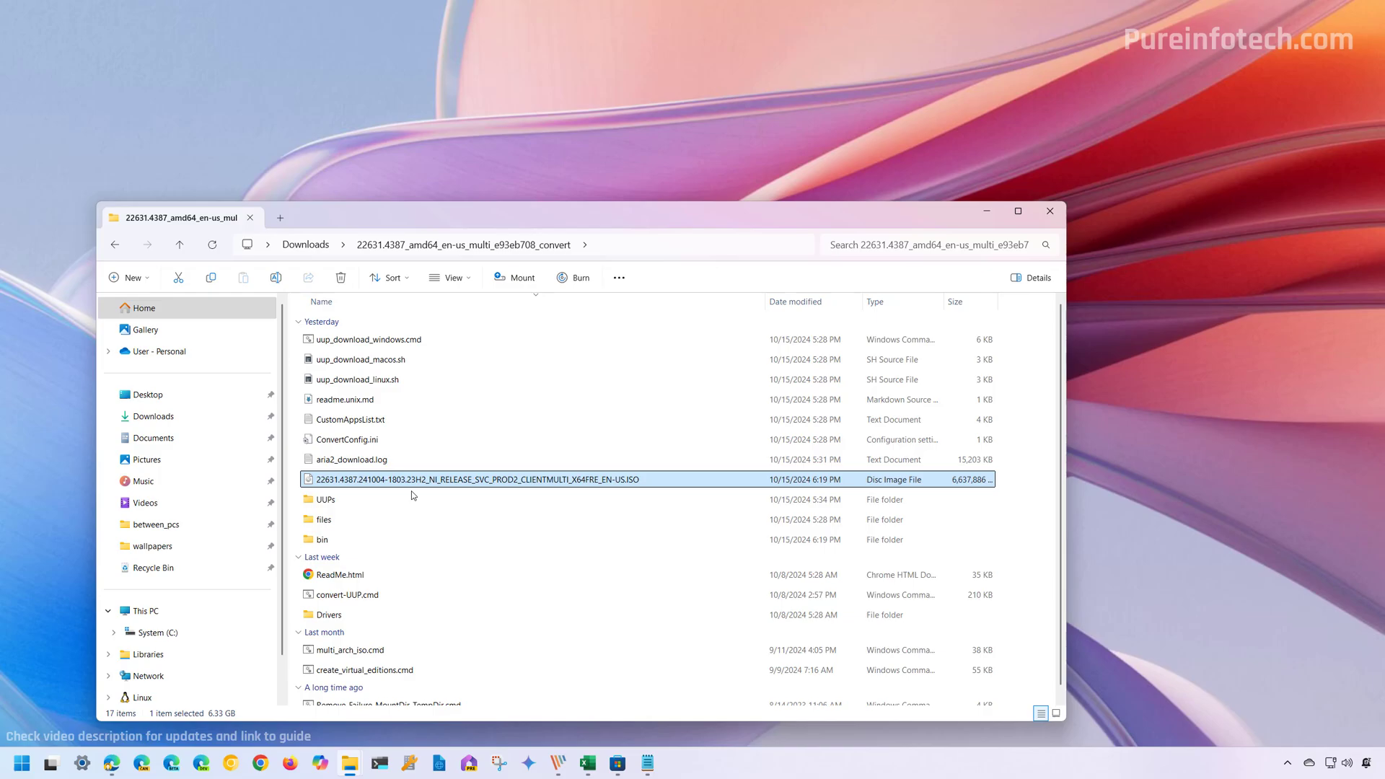
# - Rename the ISO image to win11_23h2
pyautogui.rightClick(432, 480)
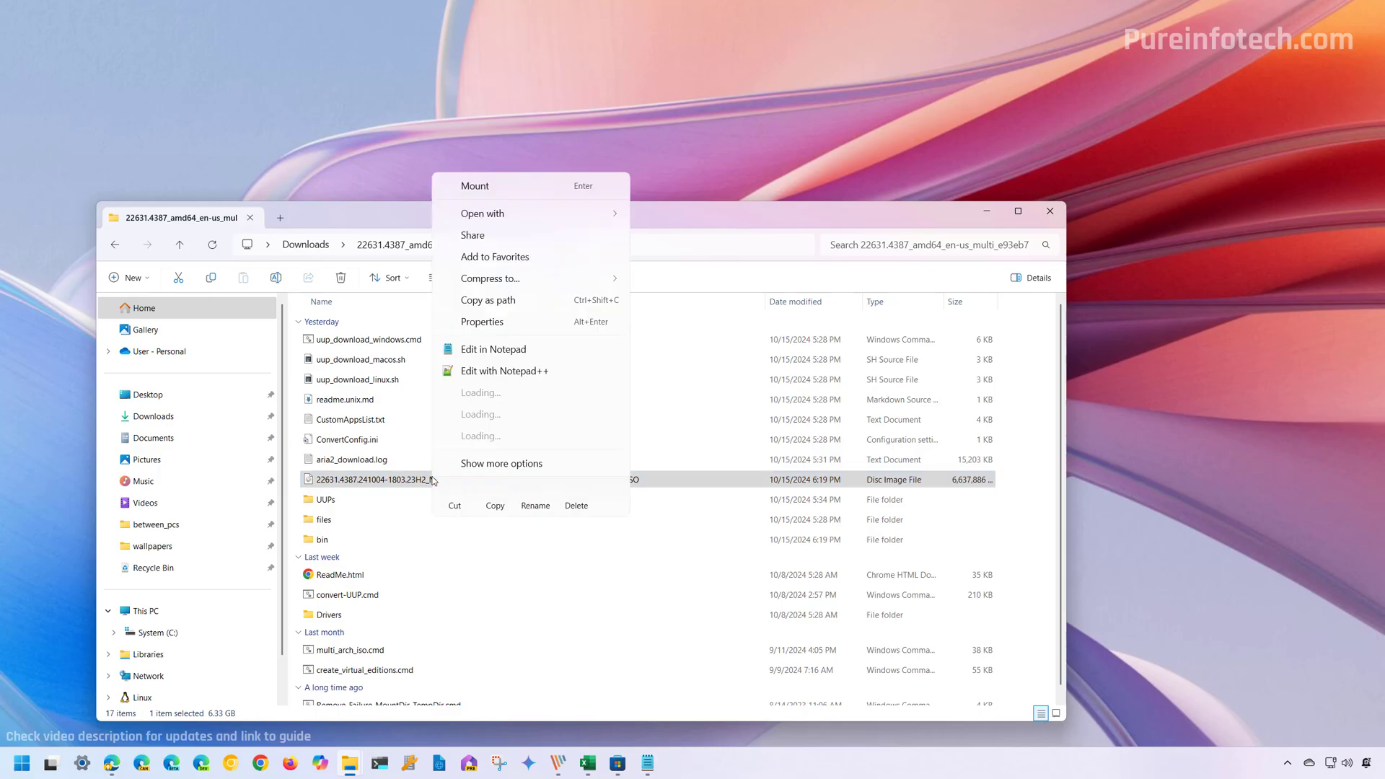
pyautogui.click(534, 470)
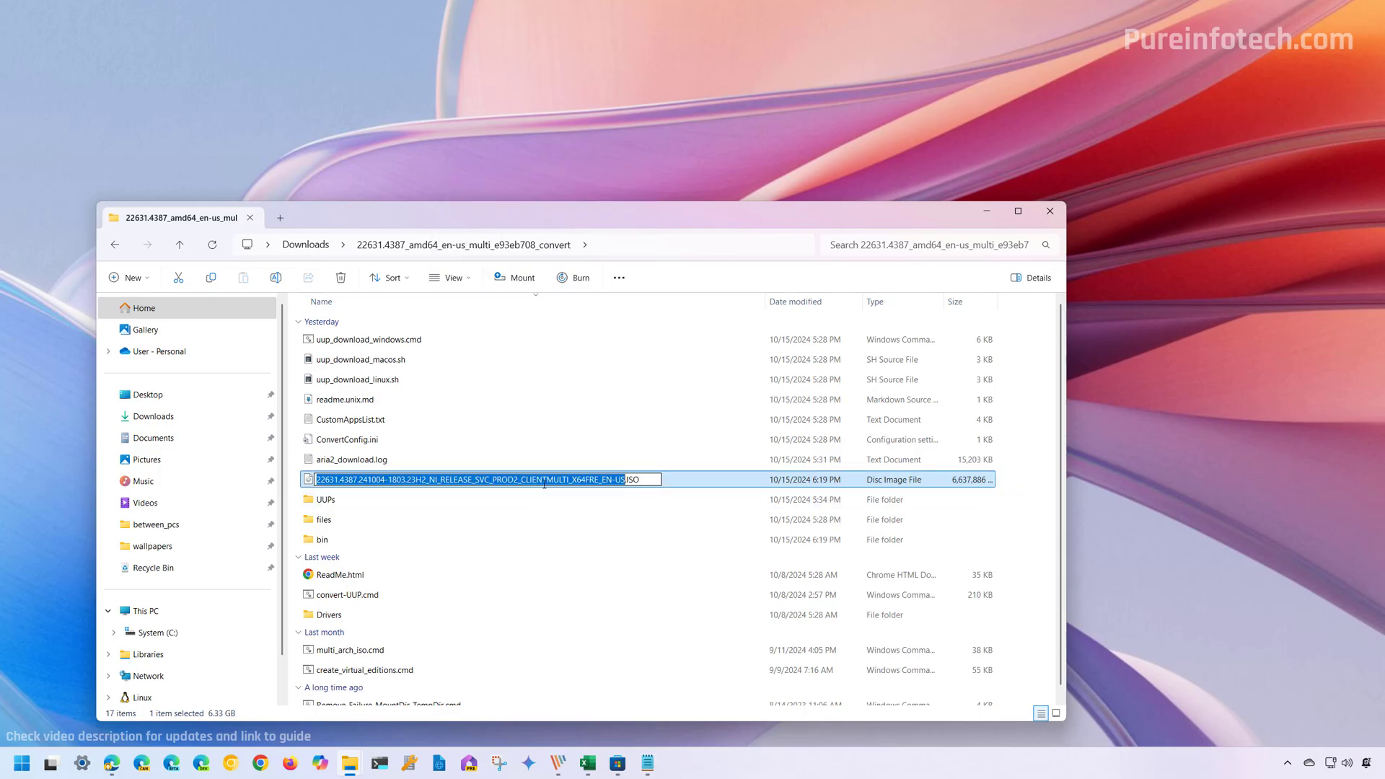
pyautogui.write('win11_')
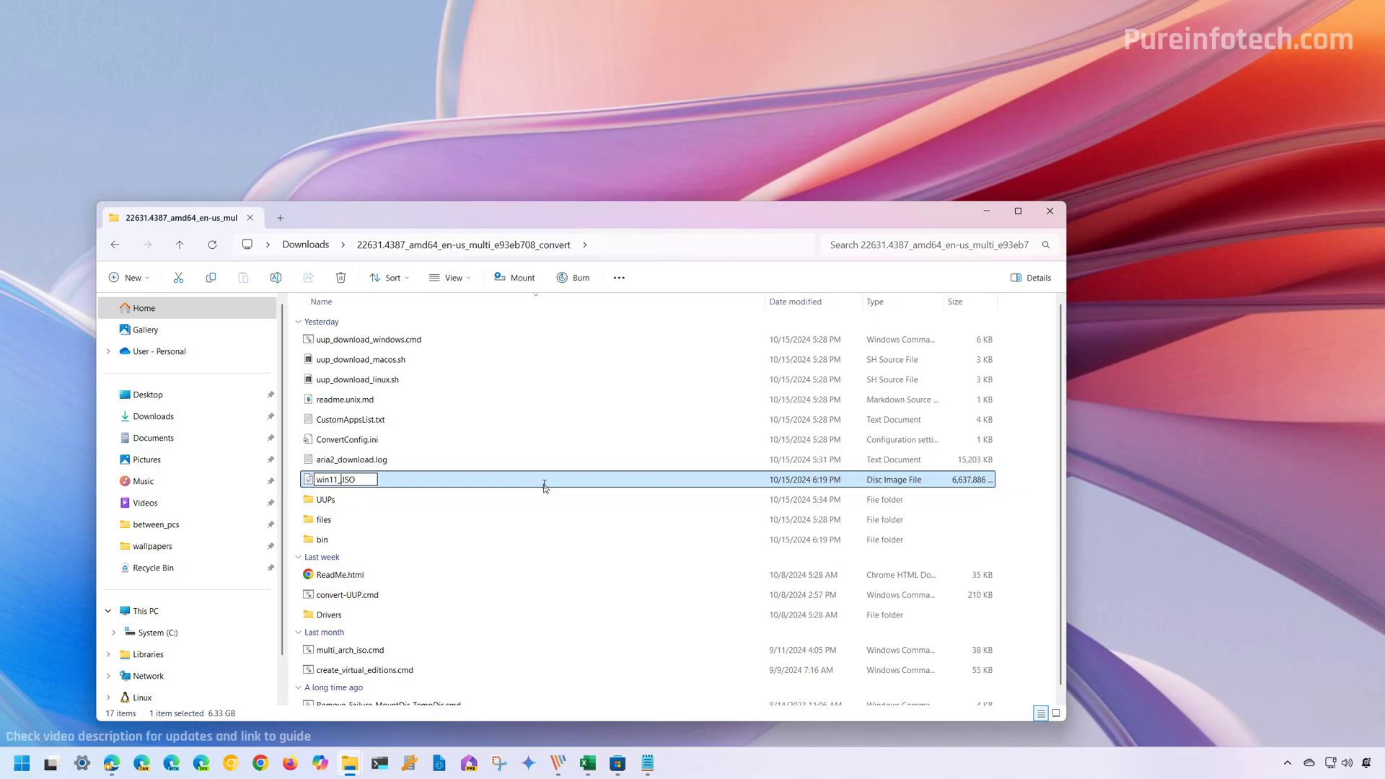
pyautogui.write('23h2')
pyautogui.press('Return')
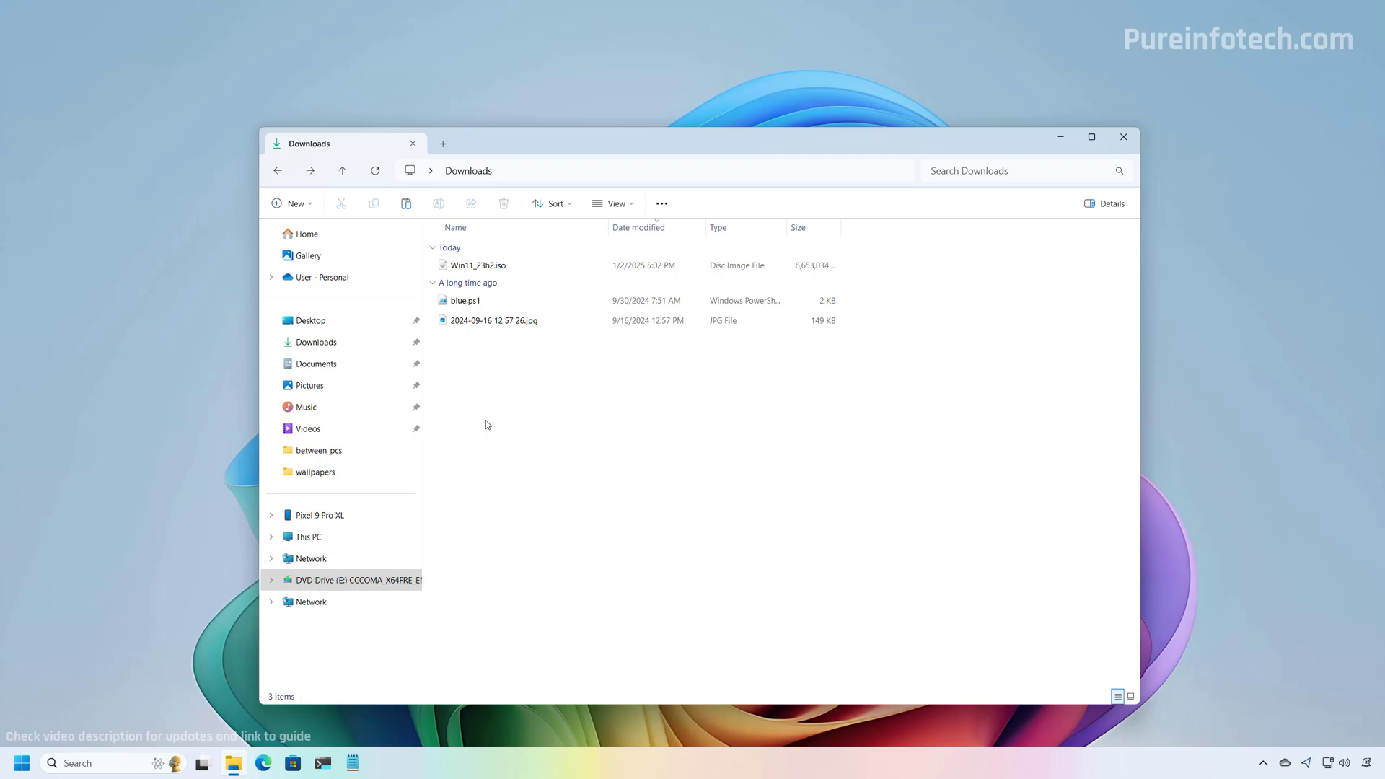
# - Mount Win11_23h2.iso and open the resulting DVD Drive (E:)
pyautogui.click(476, 272)
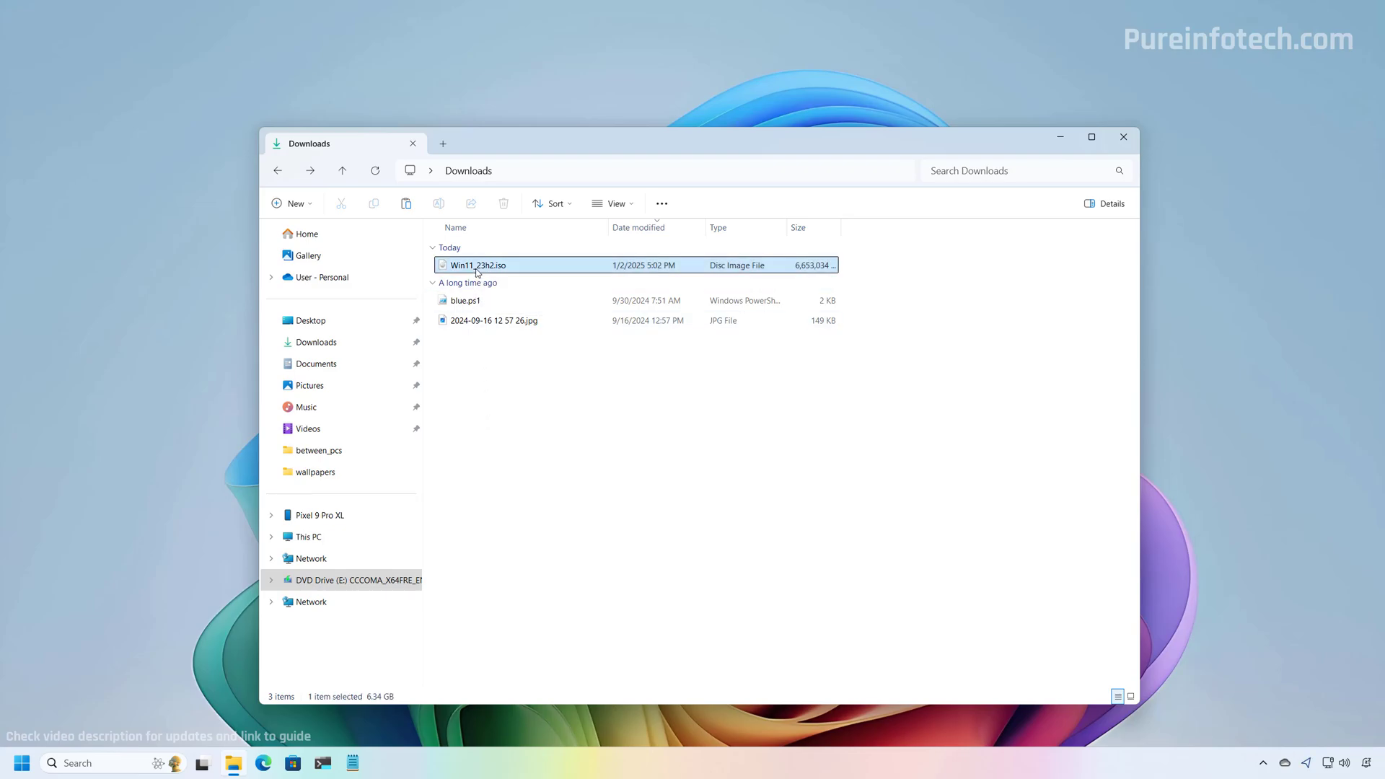
pyautogui.rightClick(477, 272)
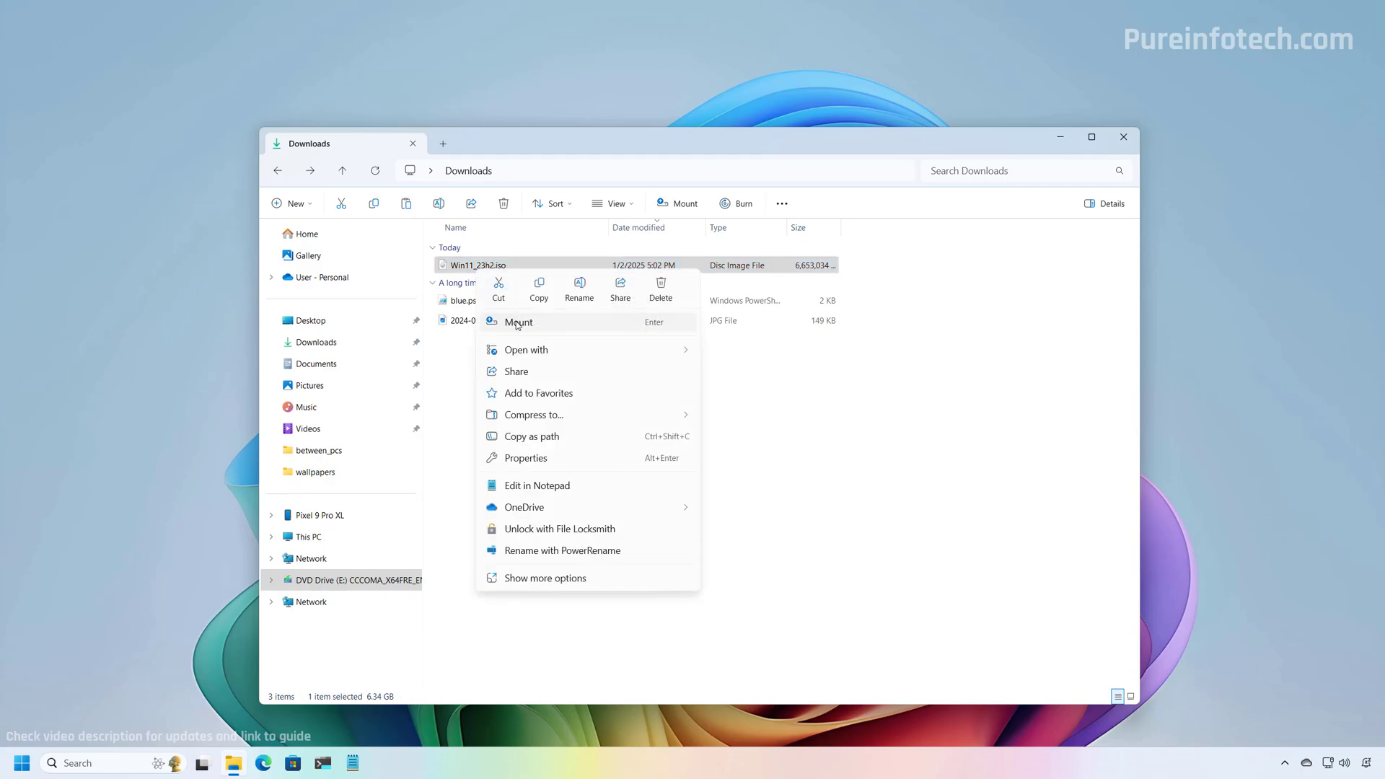
pyautogui.click(911, 422)
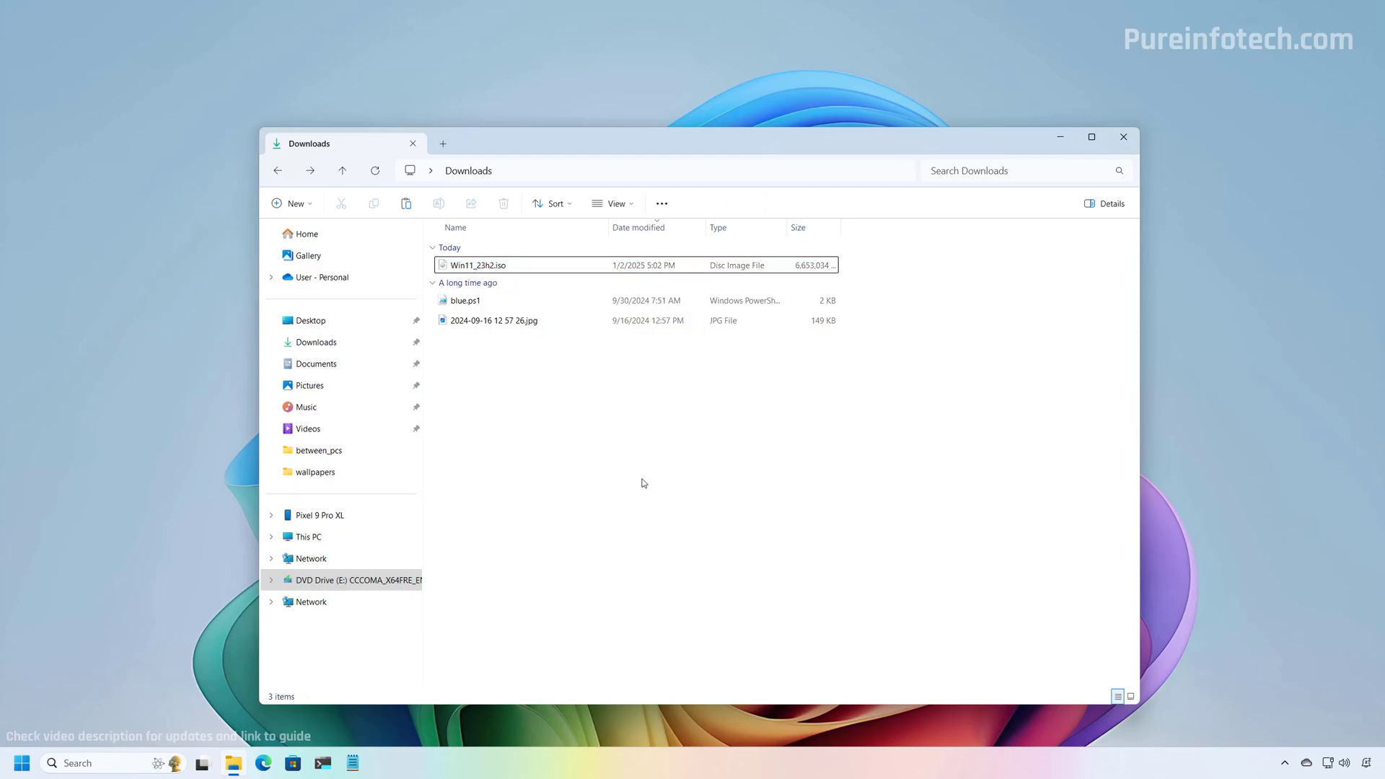
pyautogui.click(349, 581)
# - Run setup.exe as administrator, confirming the run prompt and UAC
pyautogui.click(470, 392)
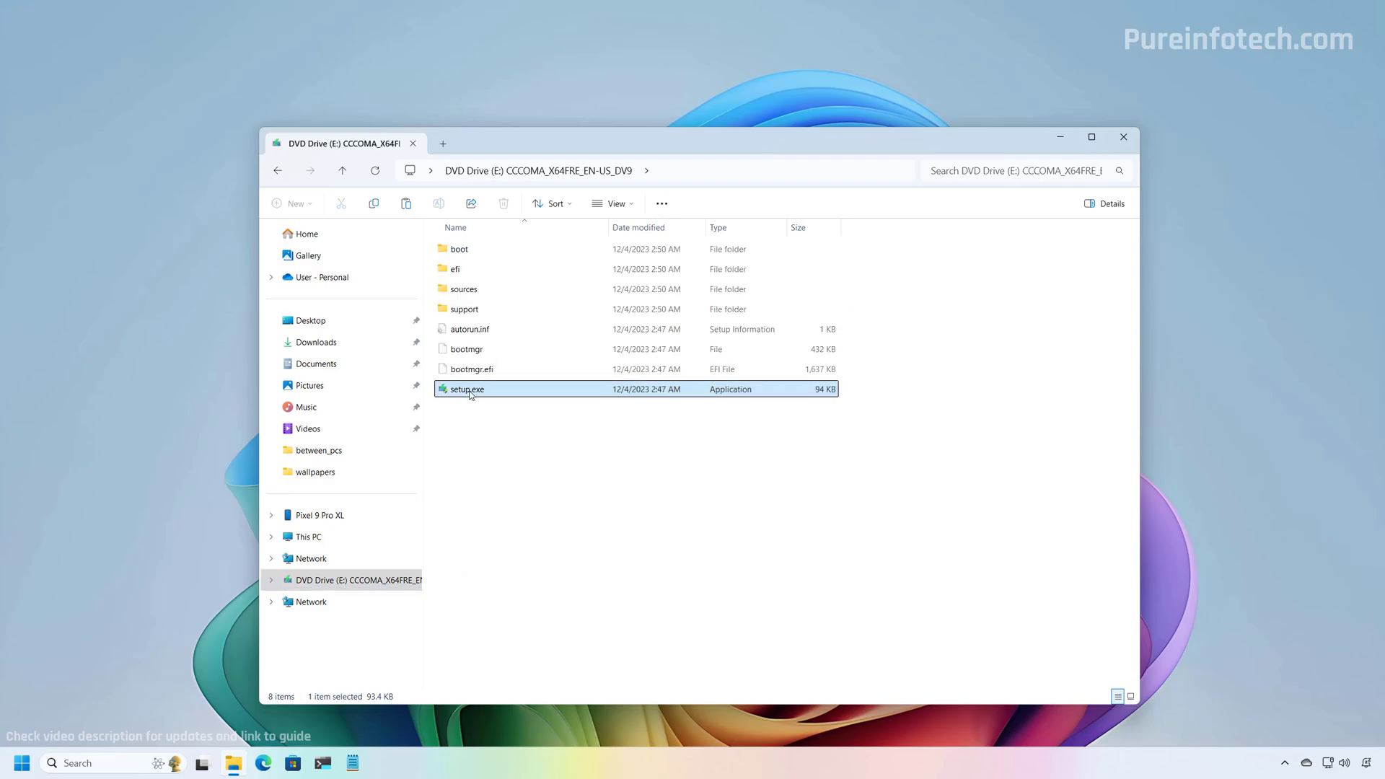
pyautogui.rightClick(469, 392)
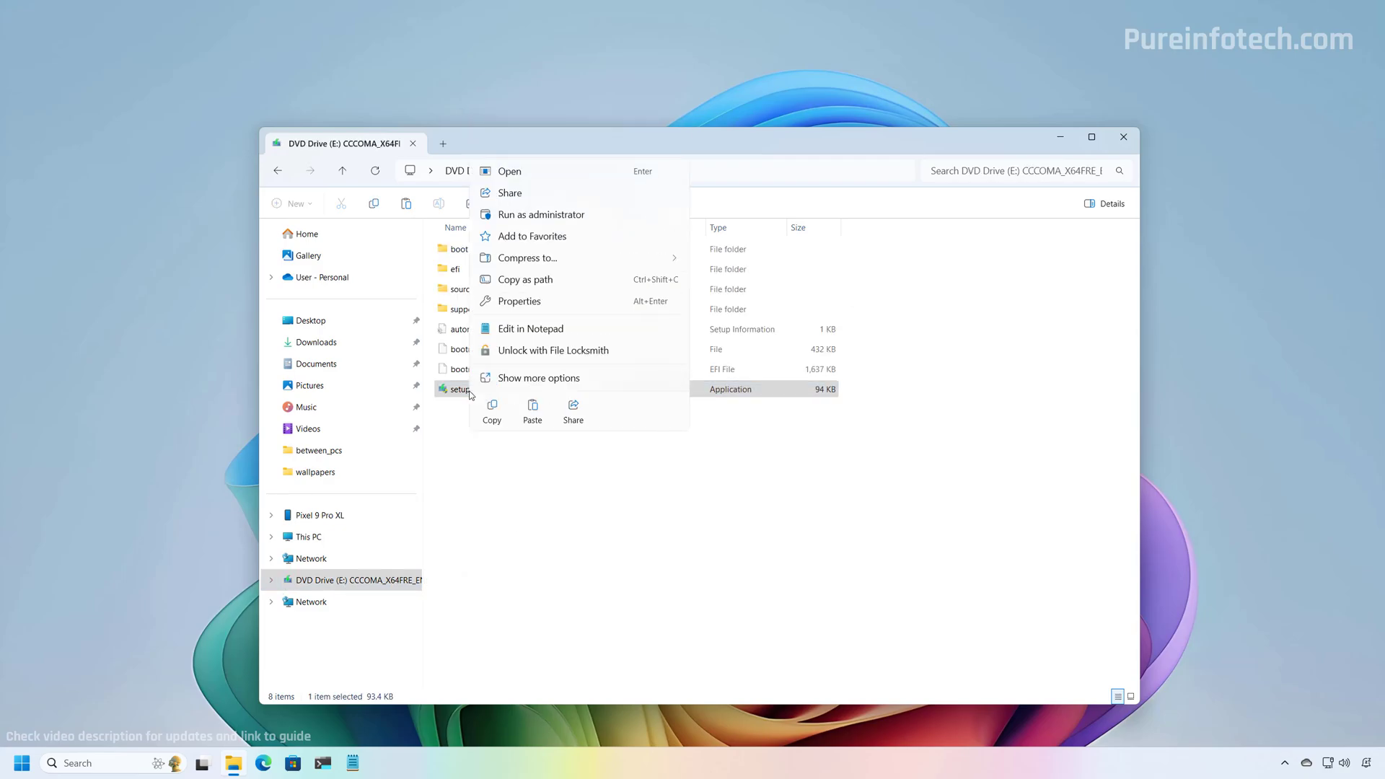
pyautogui.click(523, 214)
pyautogui.click(727, 402)
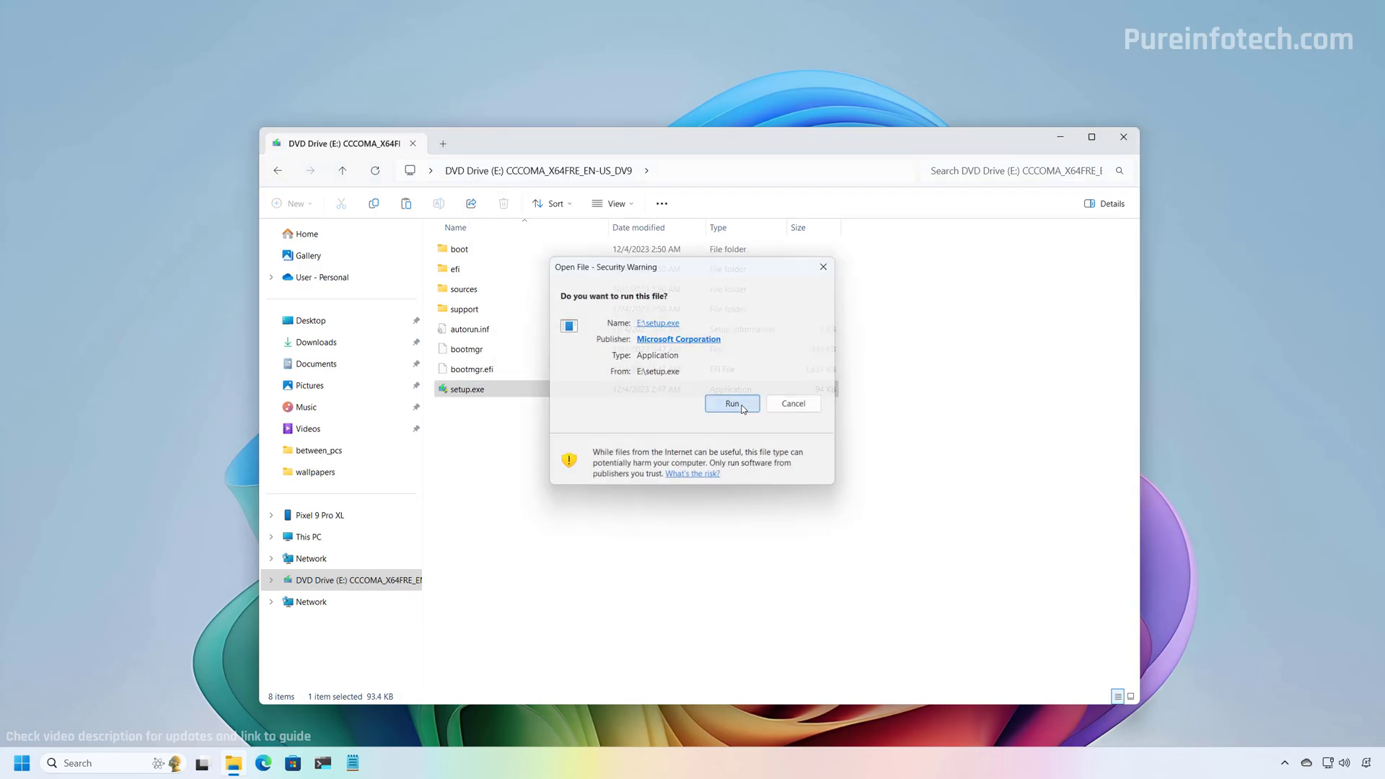
pyautogui.click(650, 489)
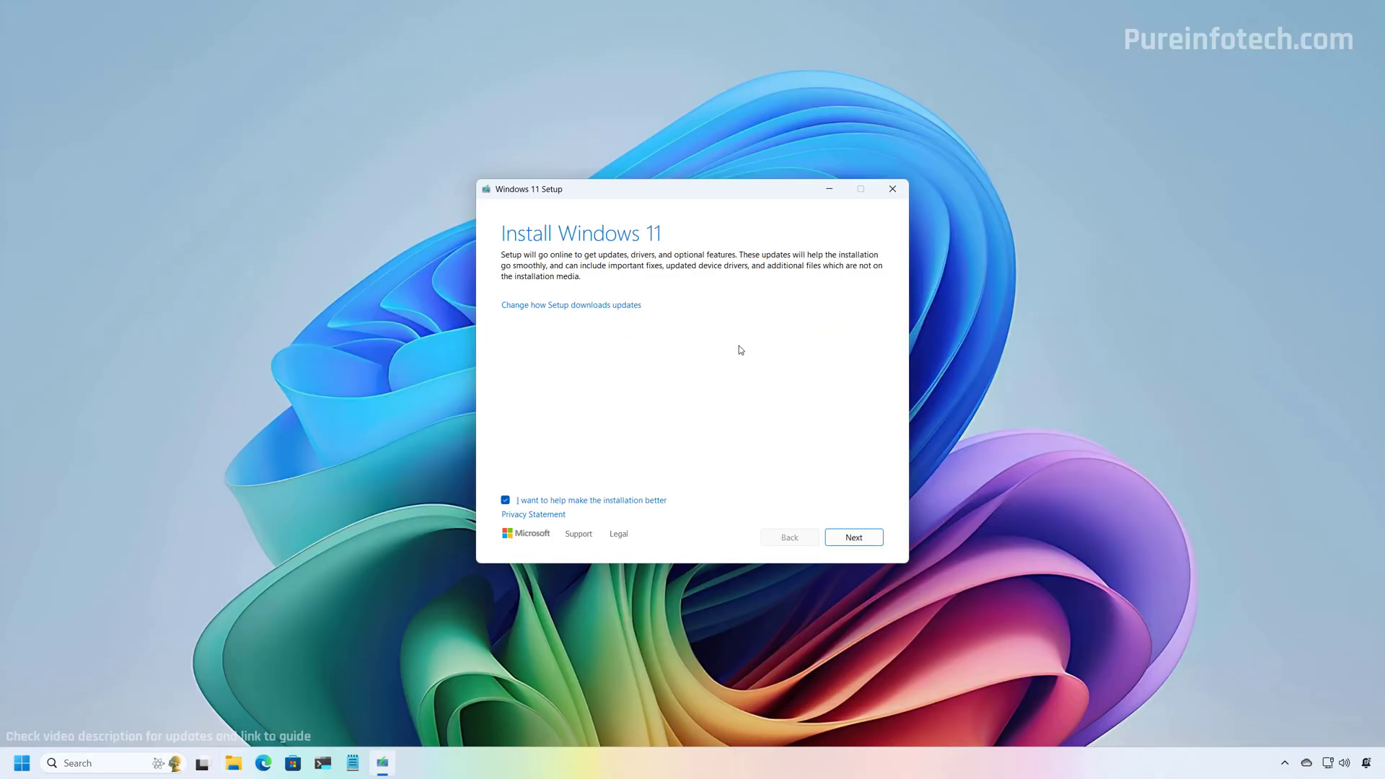
pyautogui.press('super')
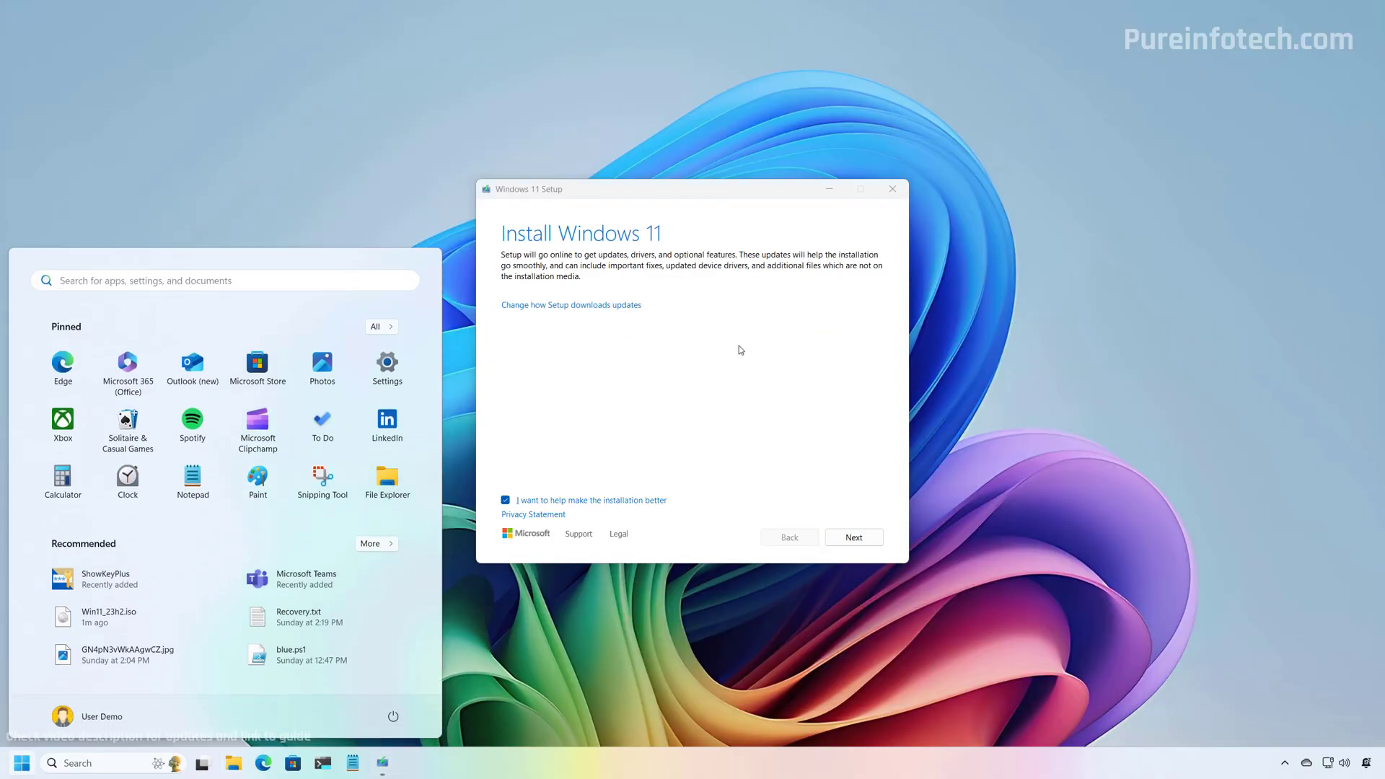
# - Check the version with winver (24H2), then uncheck 'I want to help make the installation better'
pyautogui.write('run')
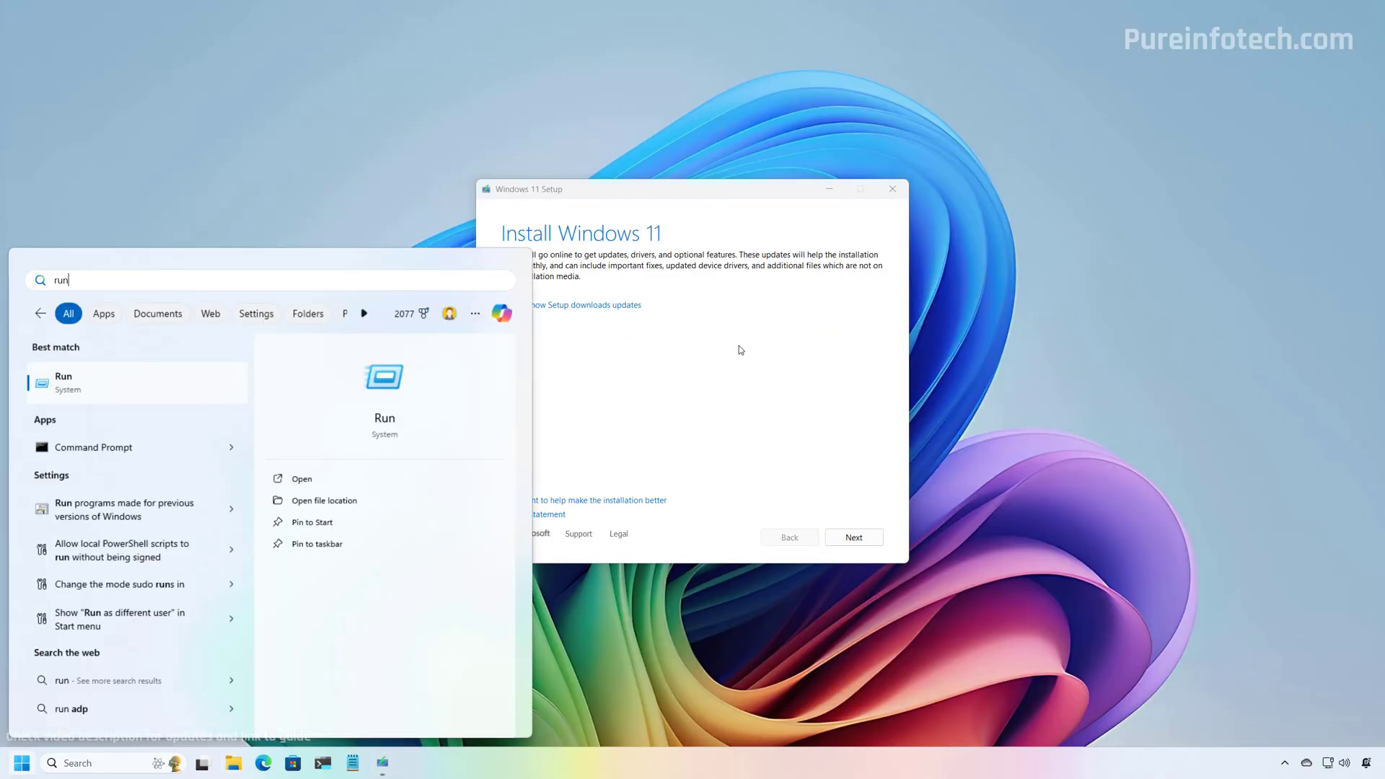
pyautogui.press('Return')
pyautogui.click(83, 673)
pyautogui.click(104, 717)
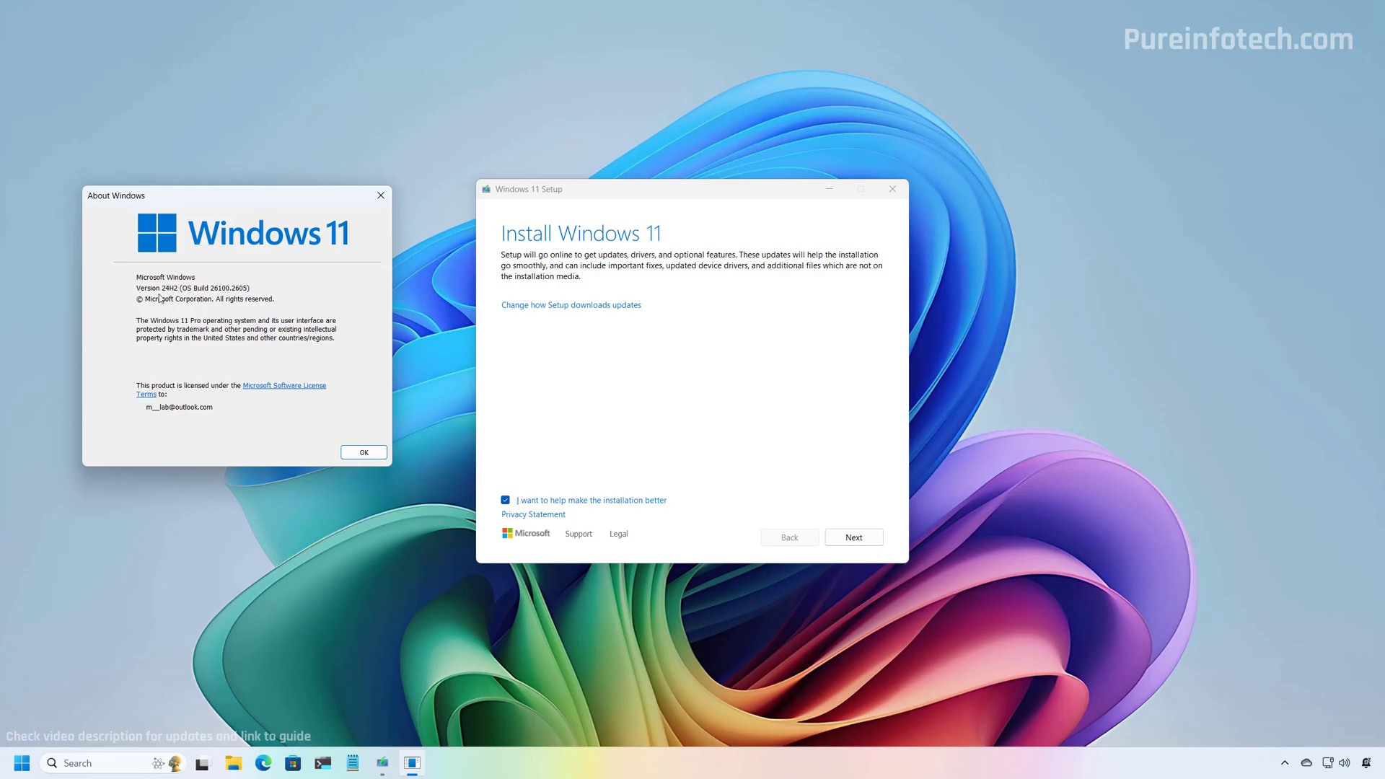
pyautogui.click(352, 449)
pyautogui.click(506, 500)
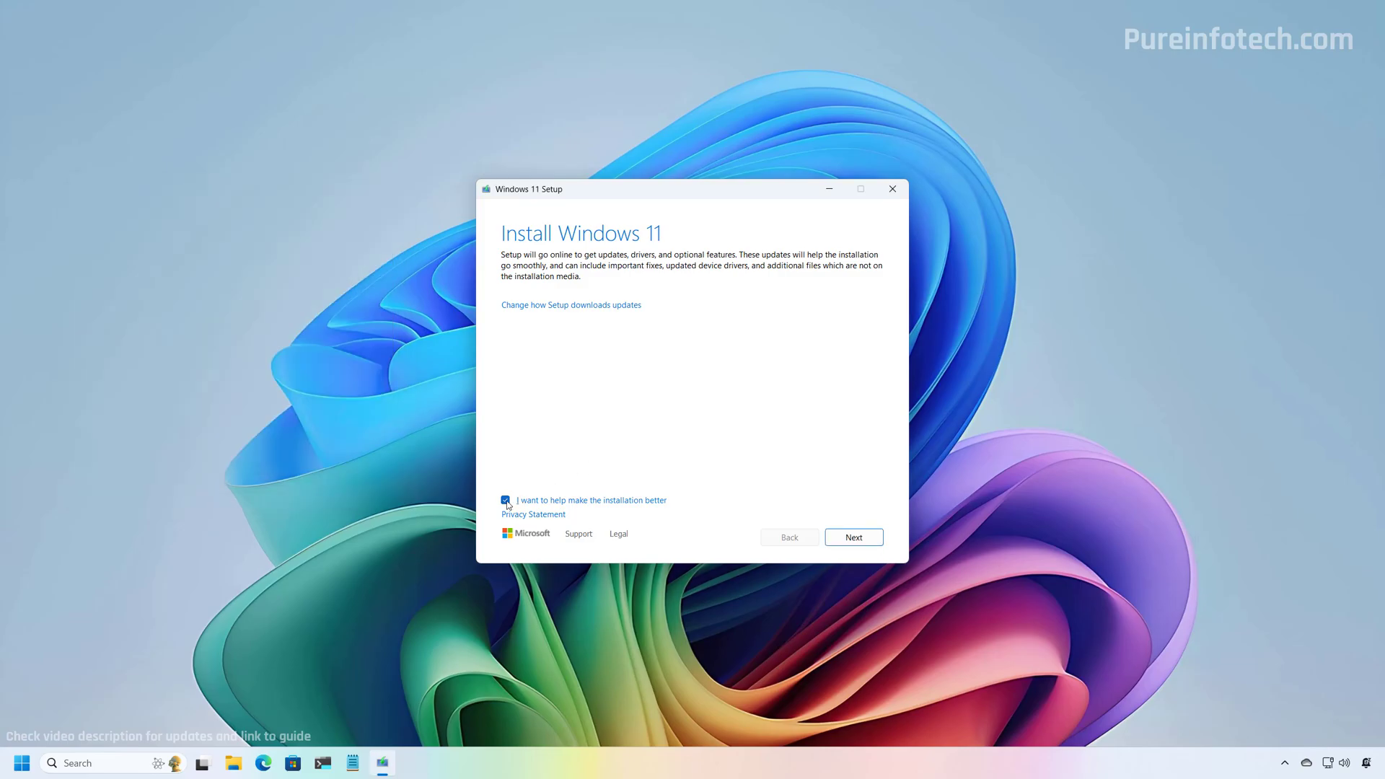
# - Set Setup's update download option to 'Not right now' and continue
pyautogui.click(557, 308)
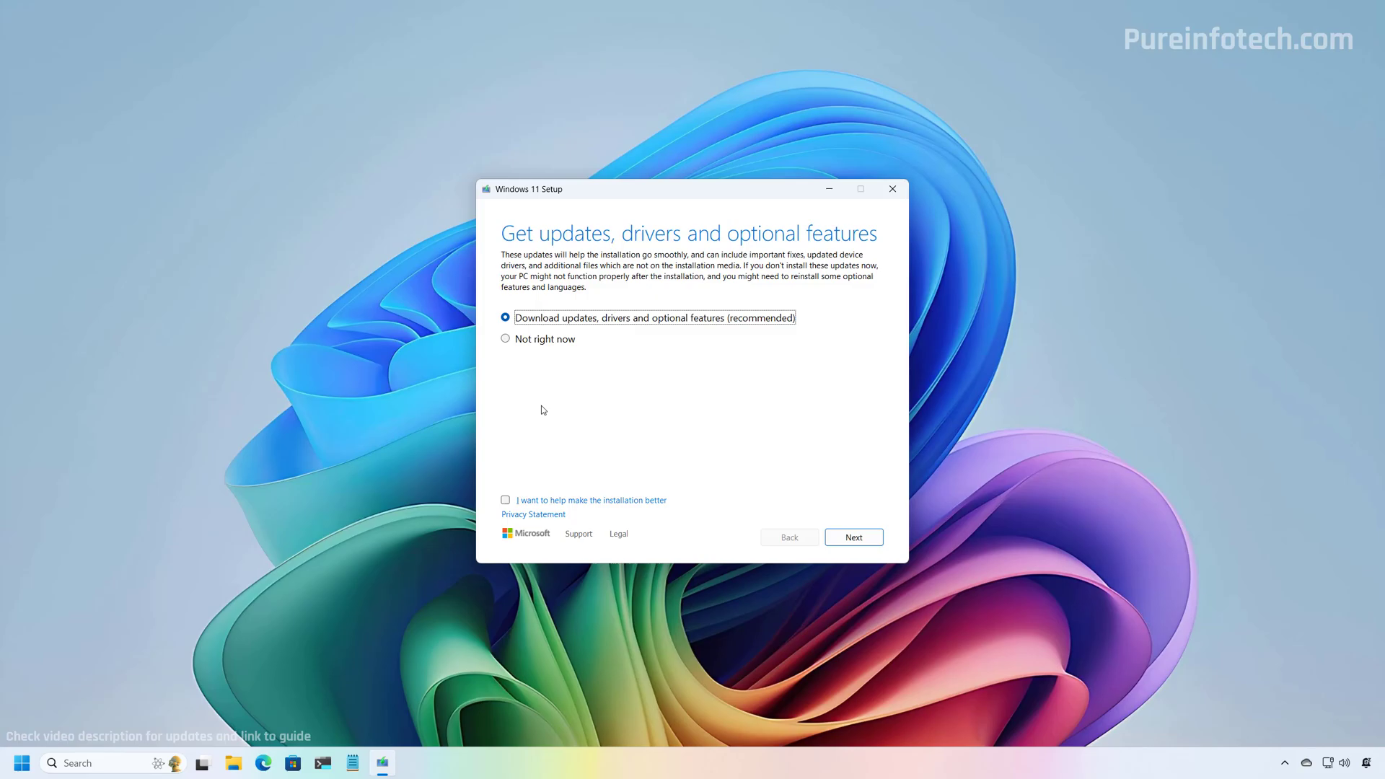
pyautogui.click(506, 339)
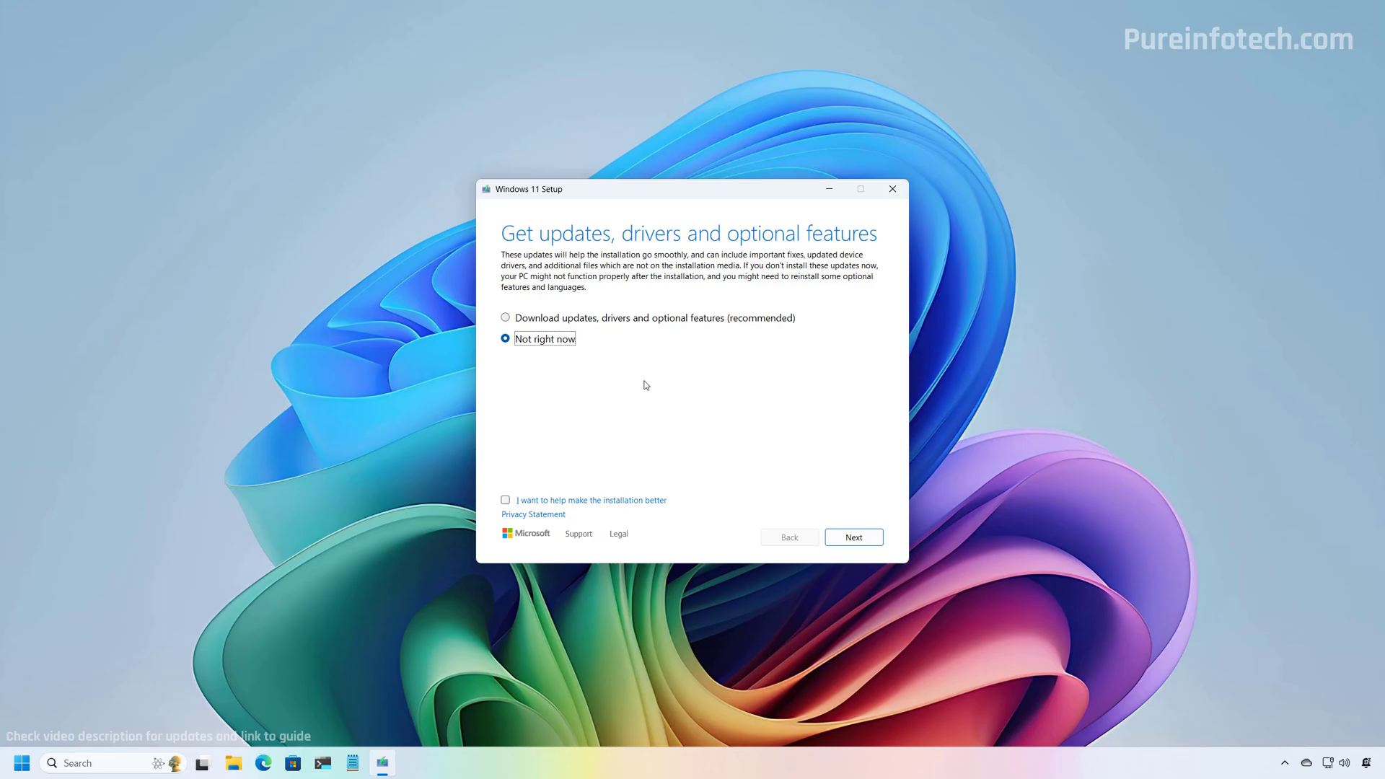
pyautogui.click(854, 538)
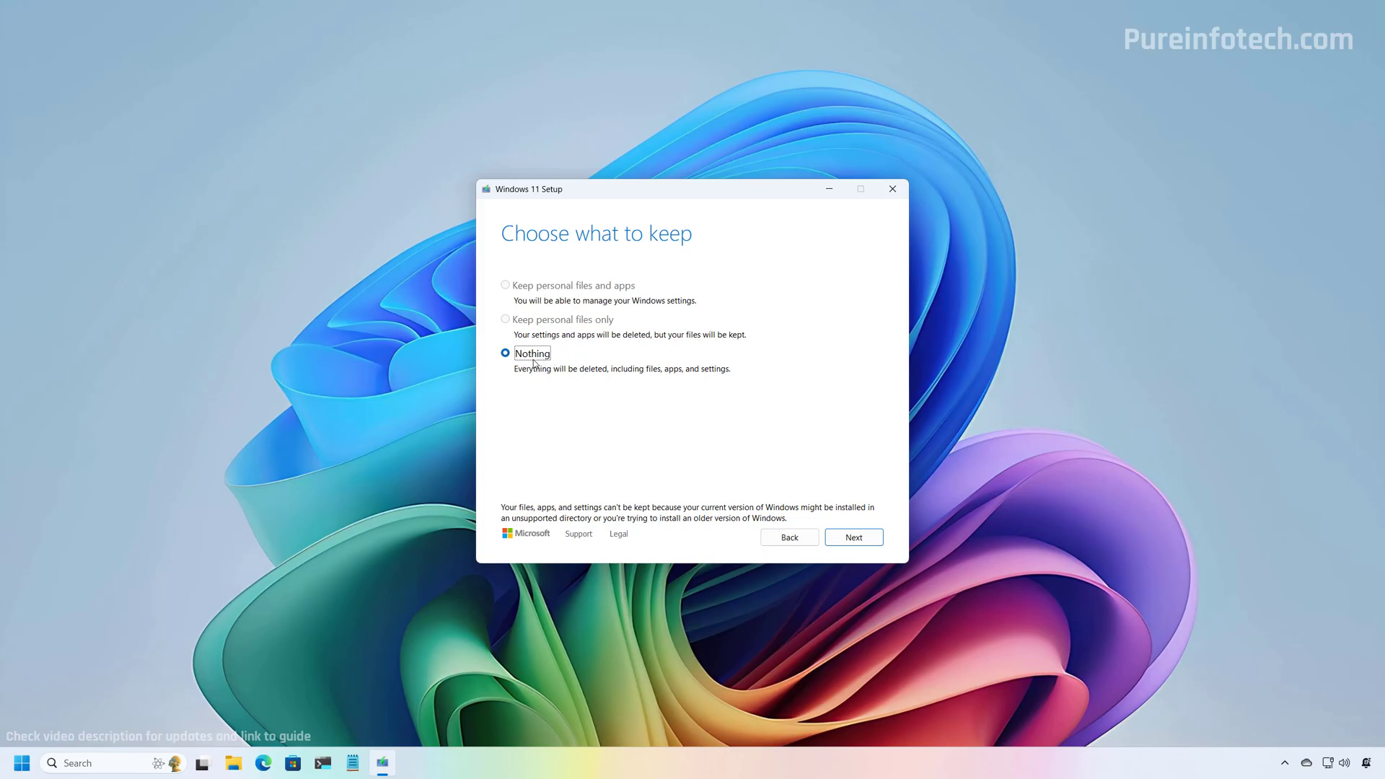
# - Keep nothing and start installing Windows 11 Pro
pyautogui.click(848, 541)
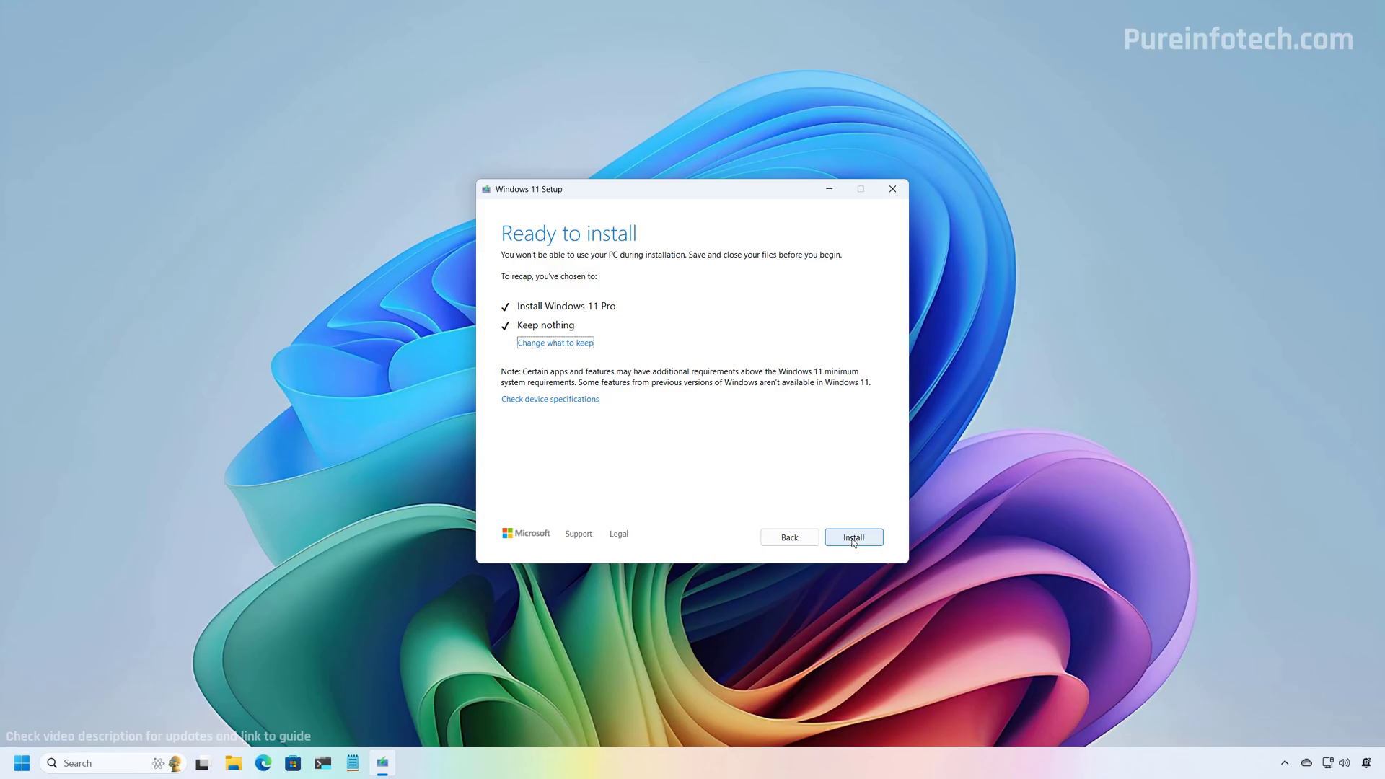
pyautogui.click(852, 539)
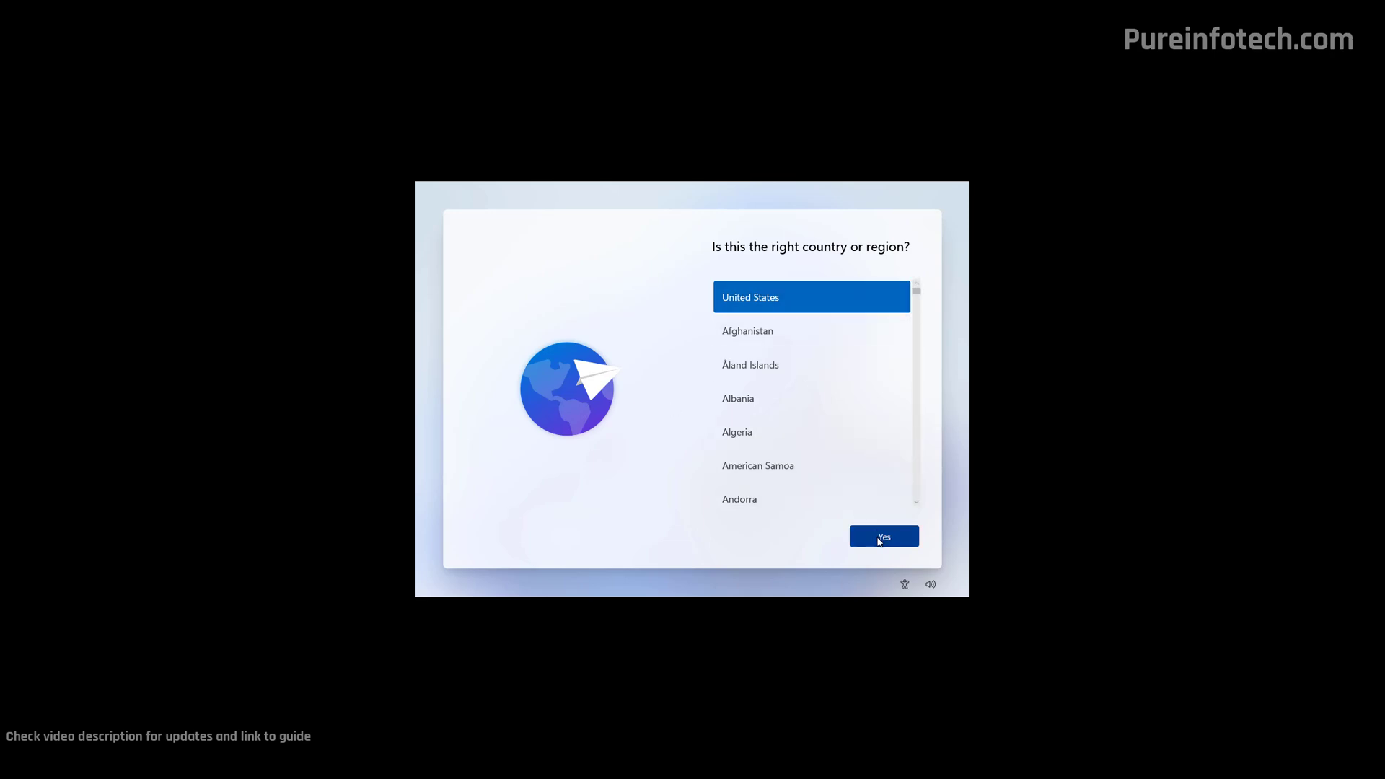
# - Confirm the United States region and US keyboard, skip a second layout, and name the device Pureinfotech
pyautogui.click(879, 541)
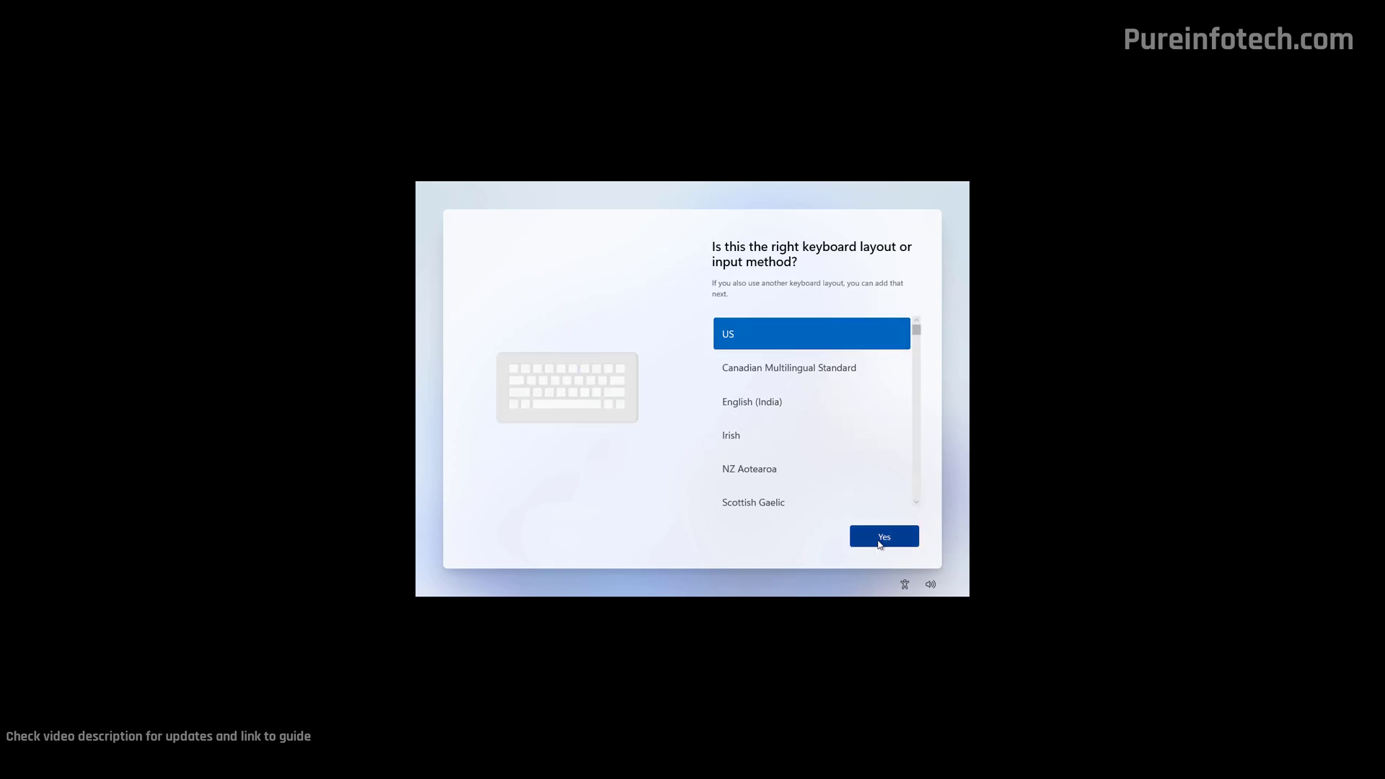
pyautogui.click(880, 542)
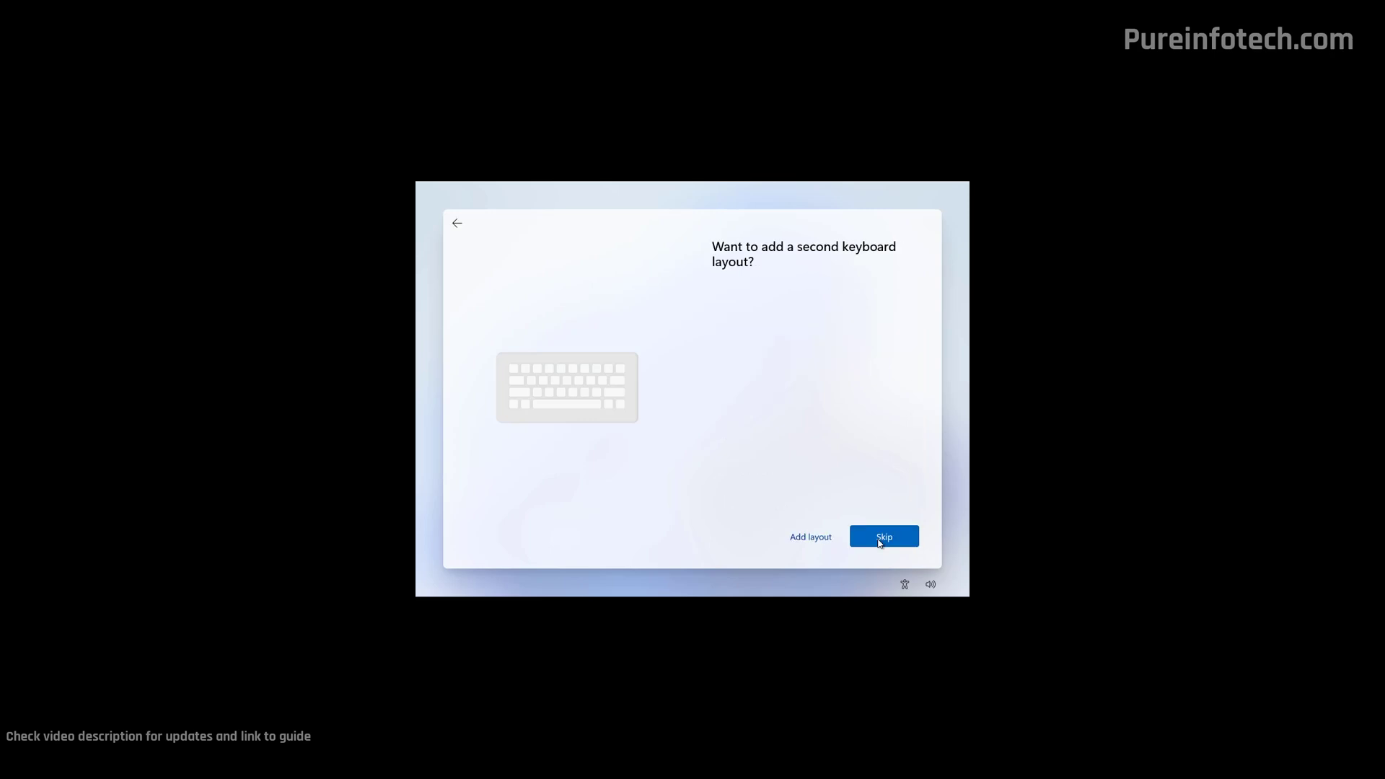
pyautogui.click(880, 543)
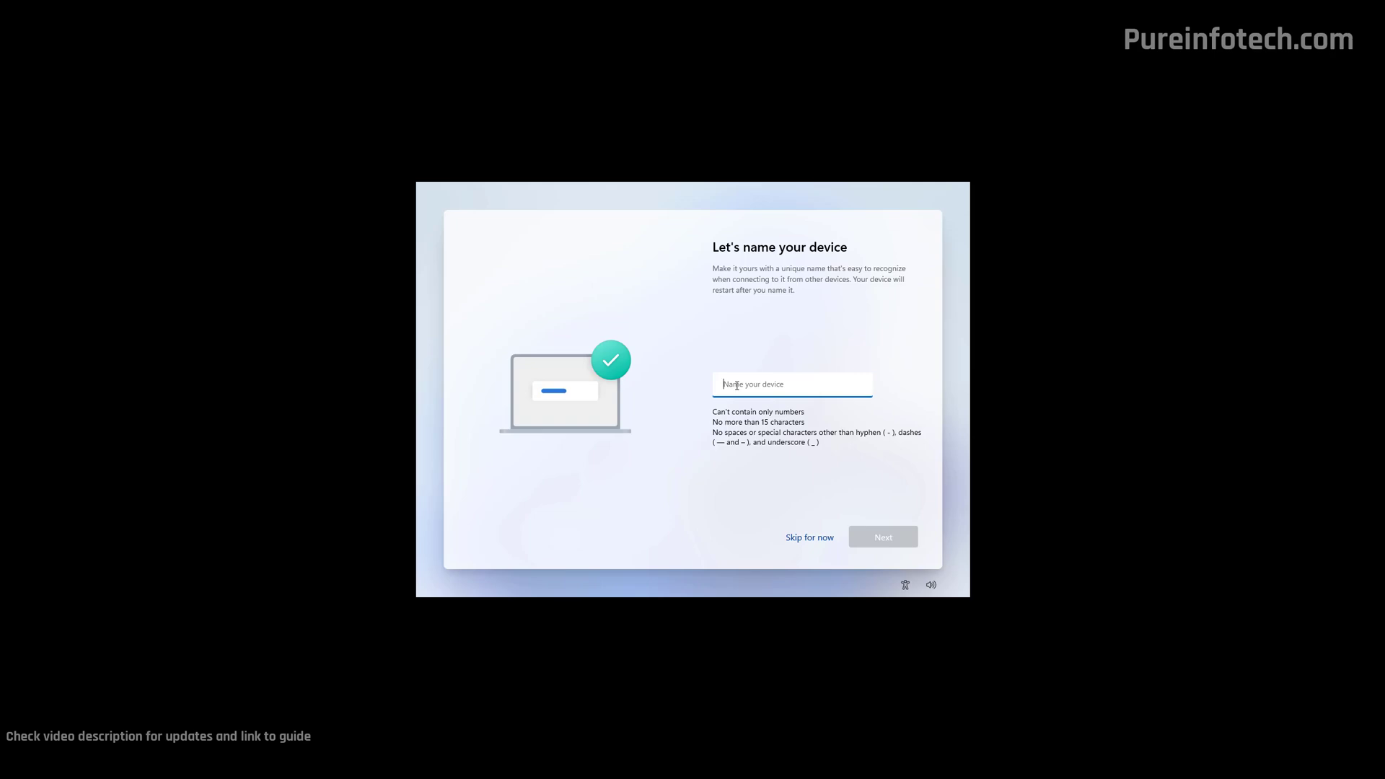
pyautogui.write('Pureinfotech')
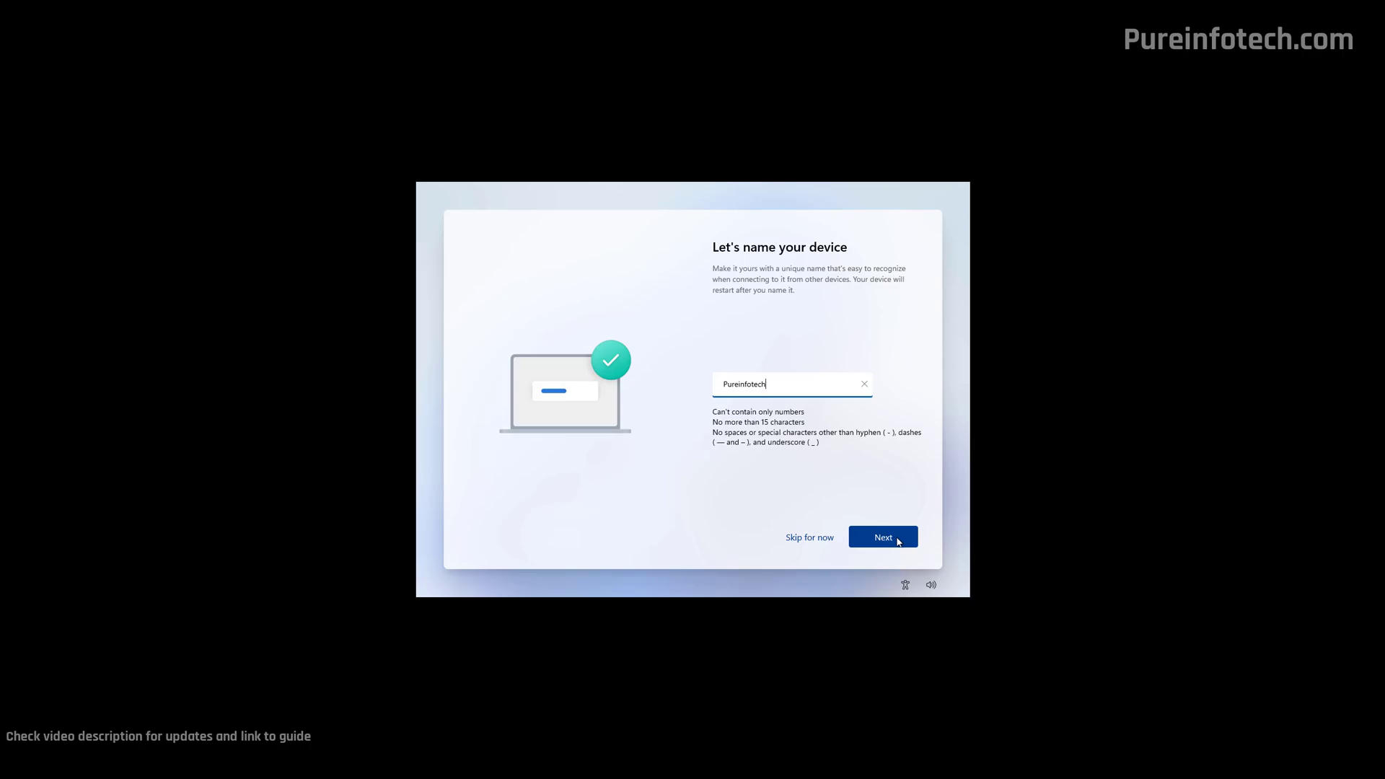
pyautogui.click(883, 538)
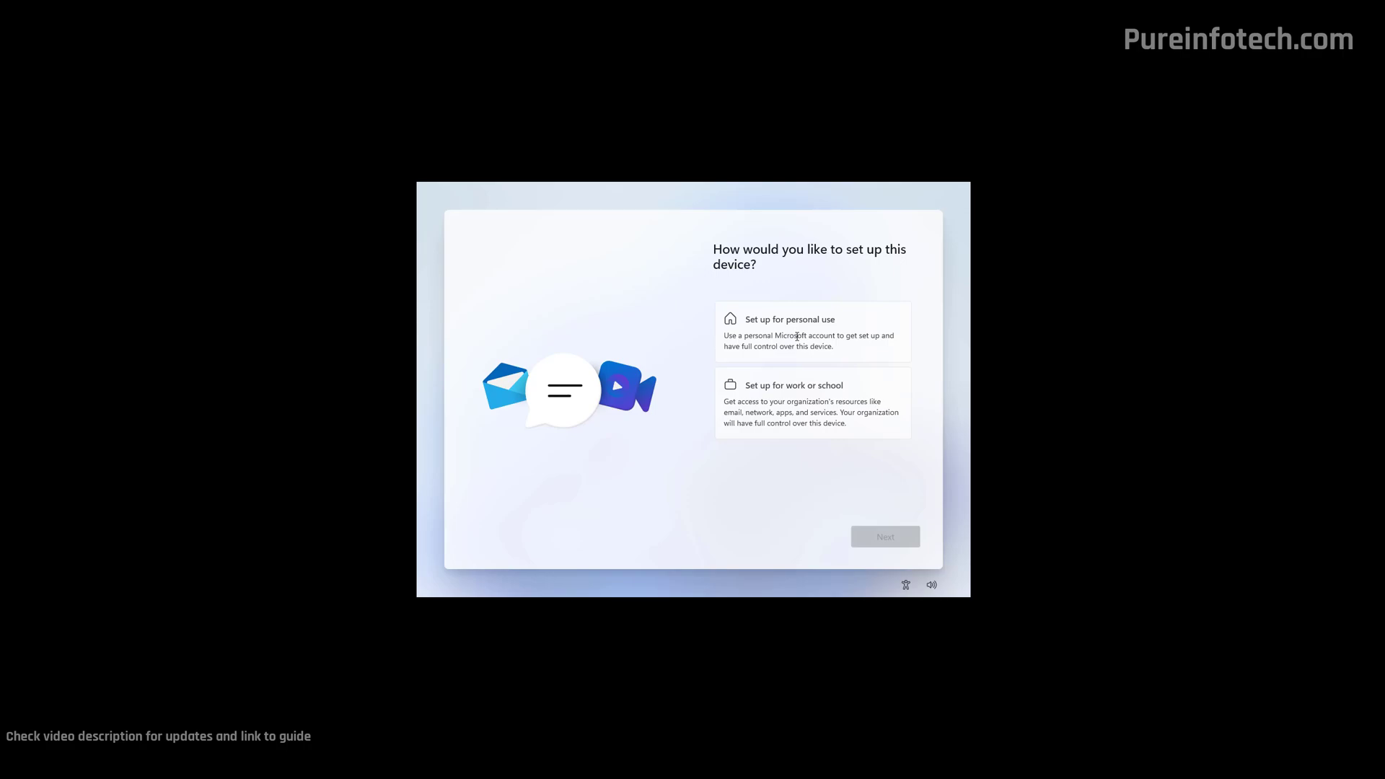
# - Choose personal use and sign in with a Microsoft account
pyautogui.click(797, 336)
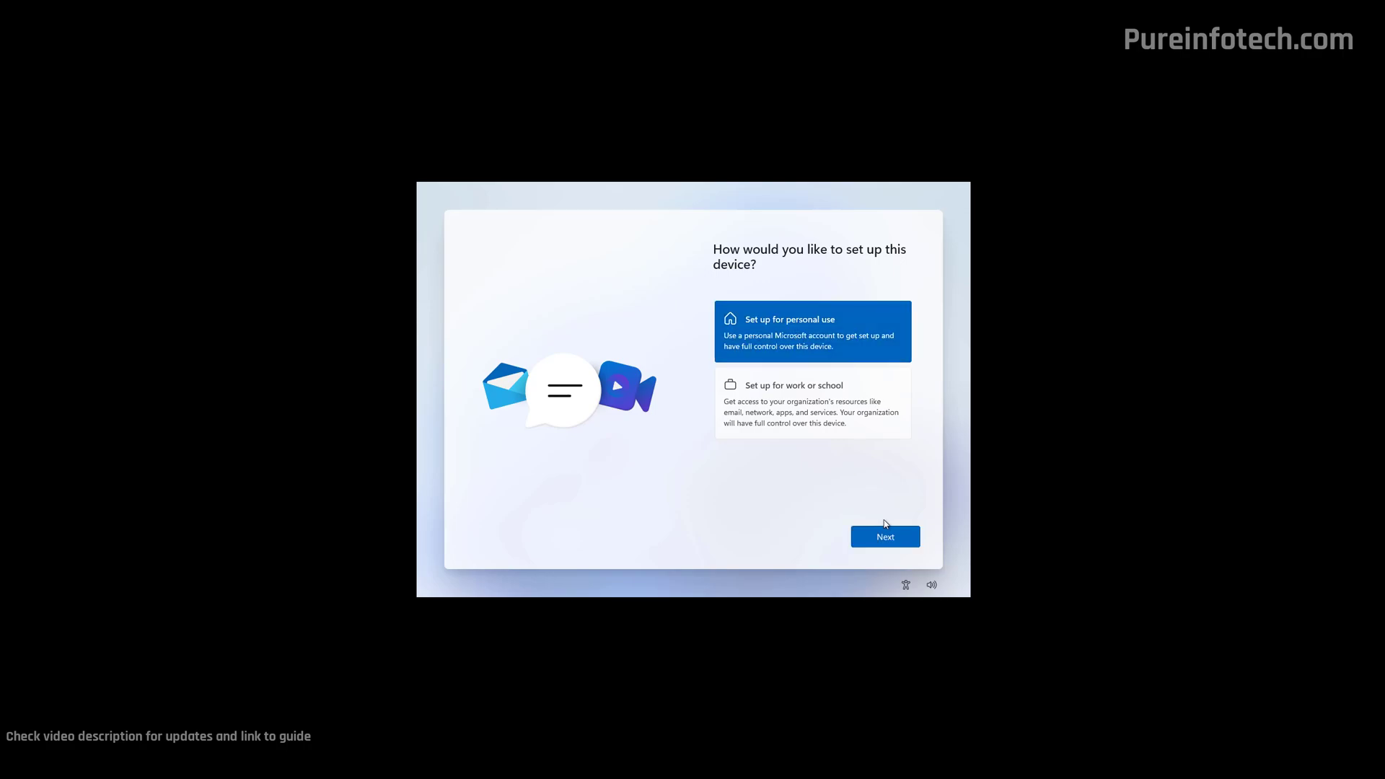
pyautogui.click(887, 539)
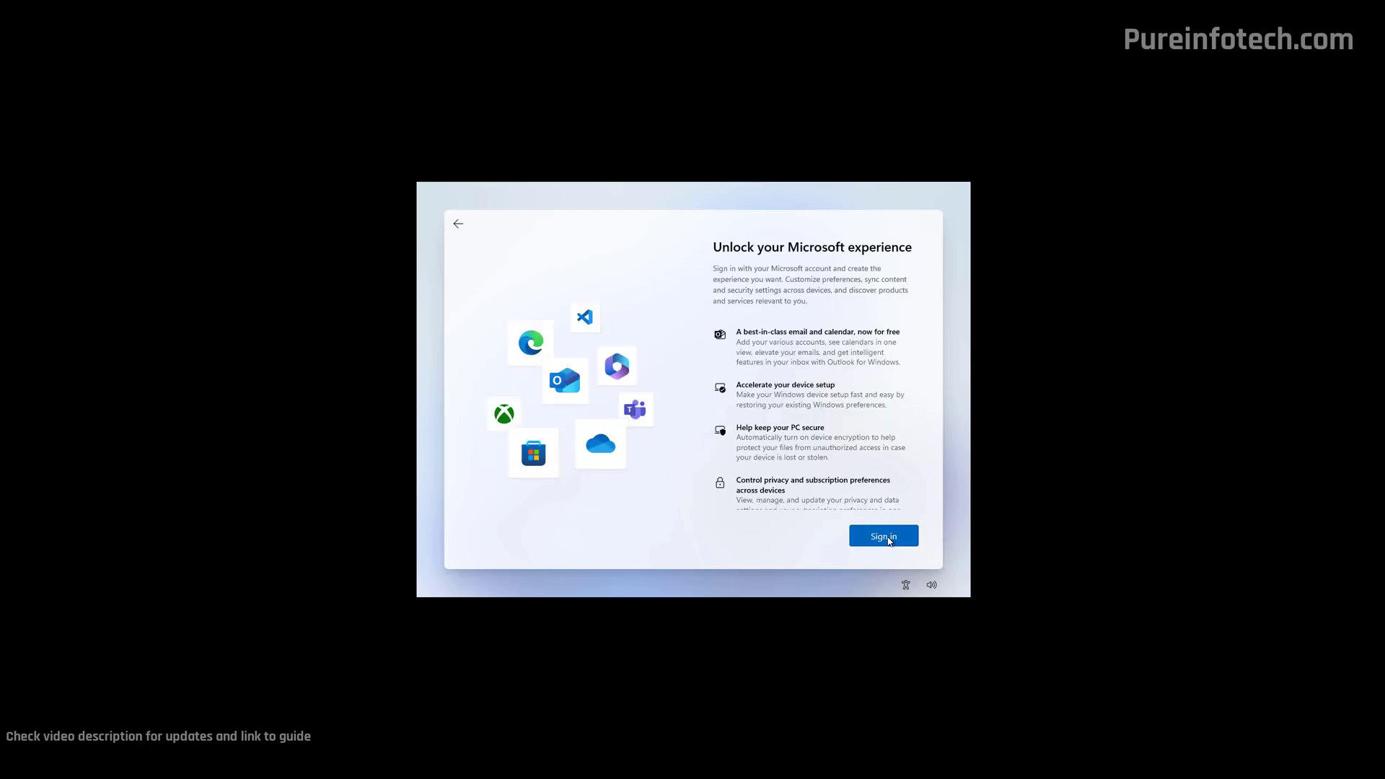
pyautogui.click(888, 538)
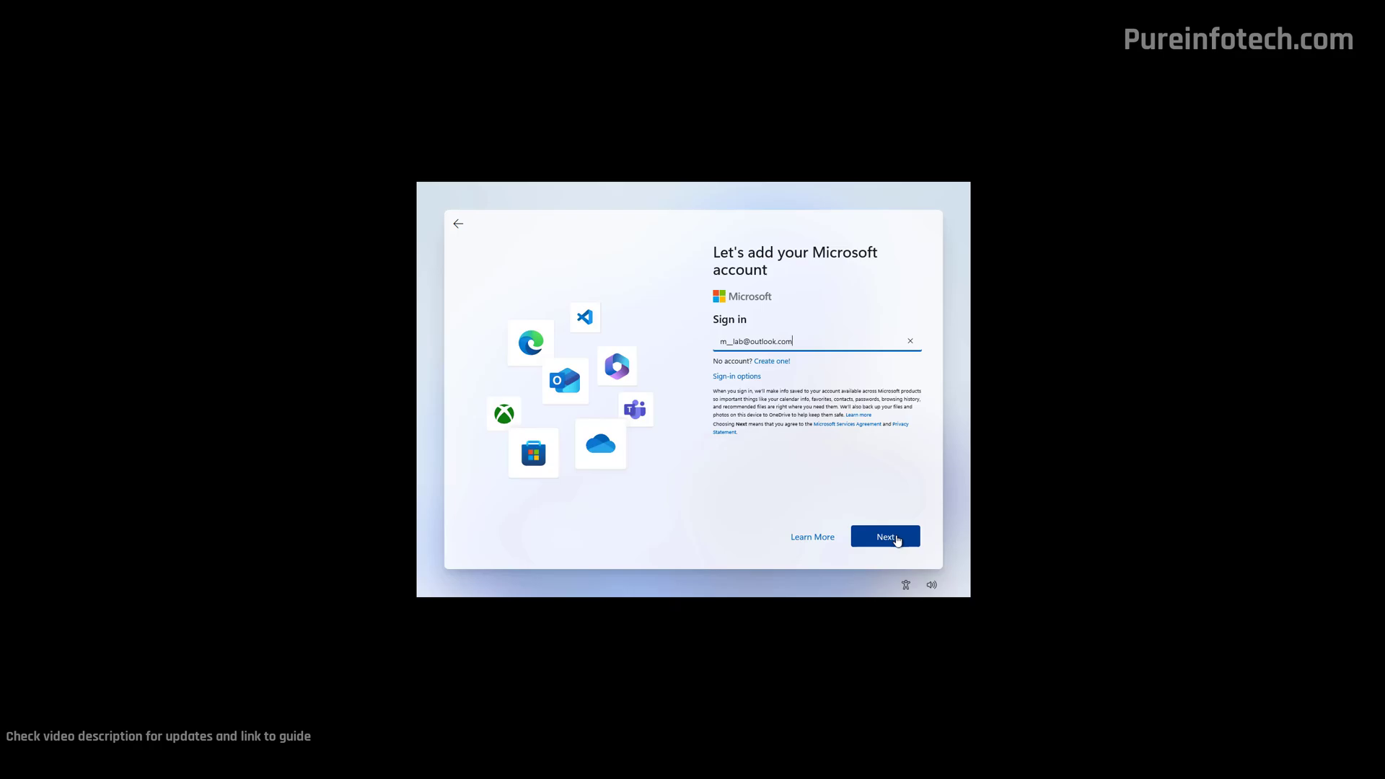
pyautogui.click(897, 539)
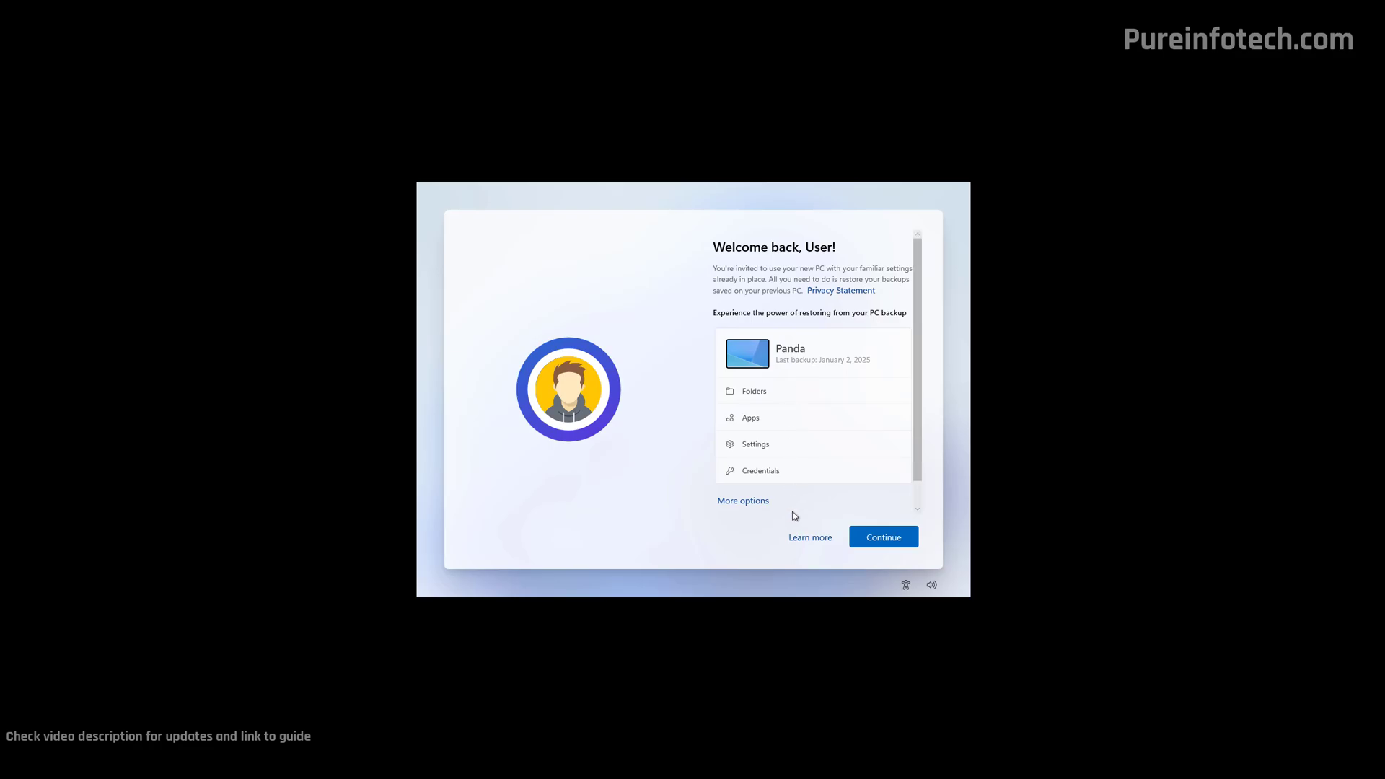
# - Decline restoring from a previous PC, set up as a new PC, and start PIN creation
pyautogui.click(747, 502)
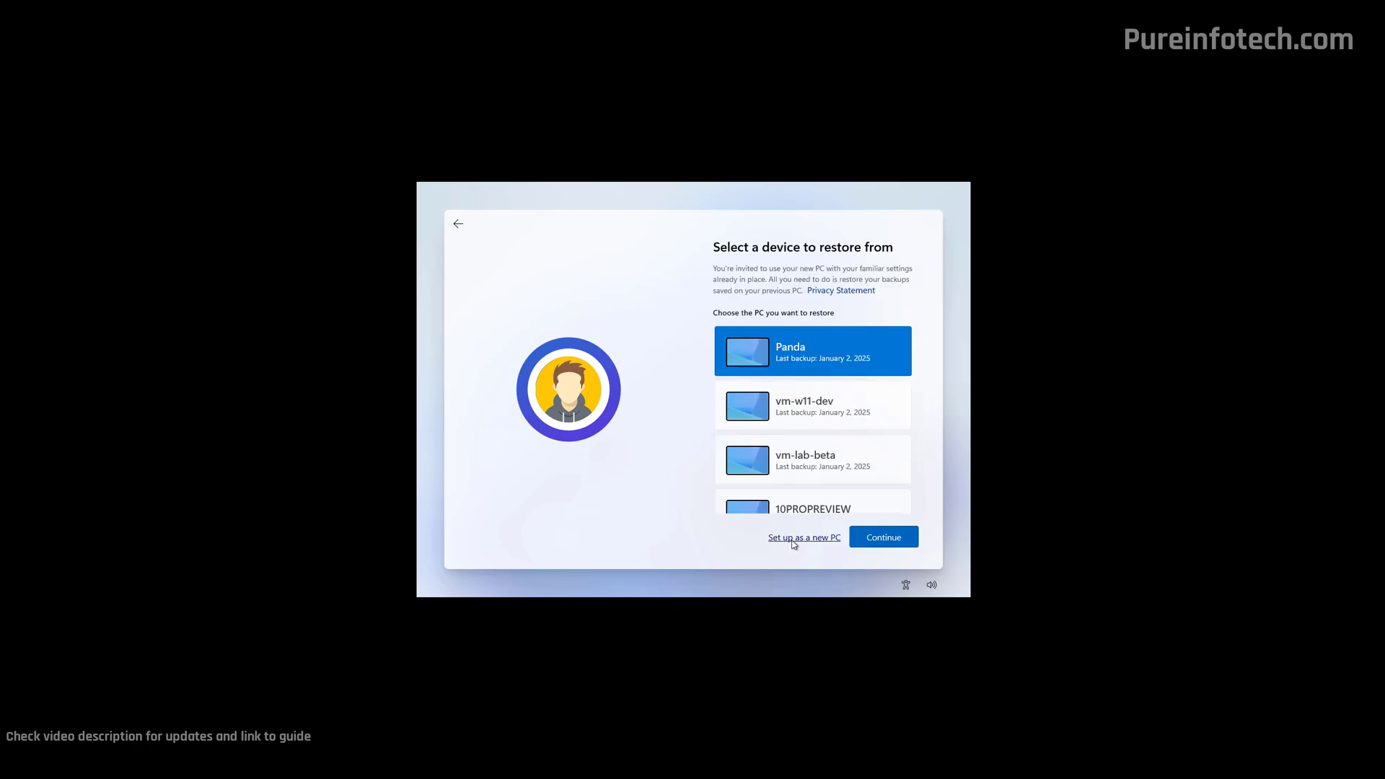
pyautogui.click(794, 541)
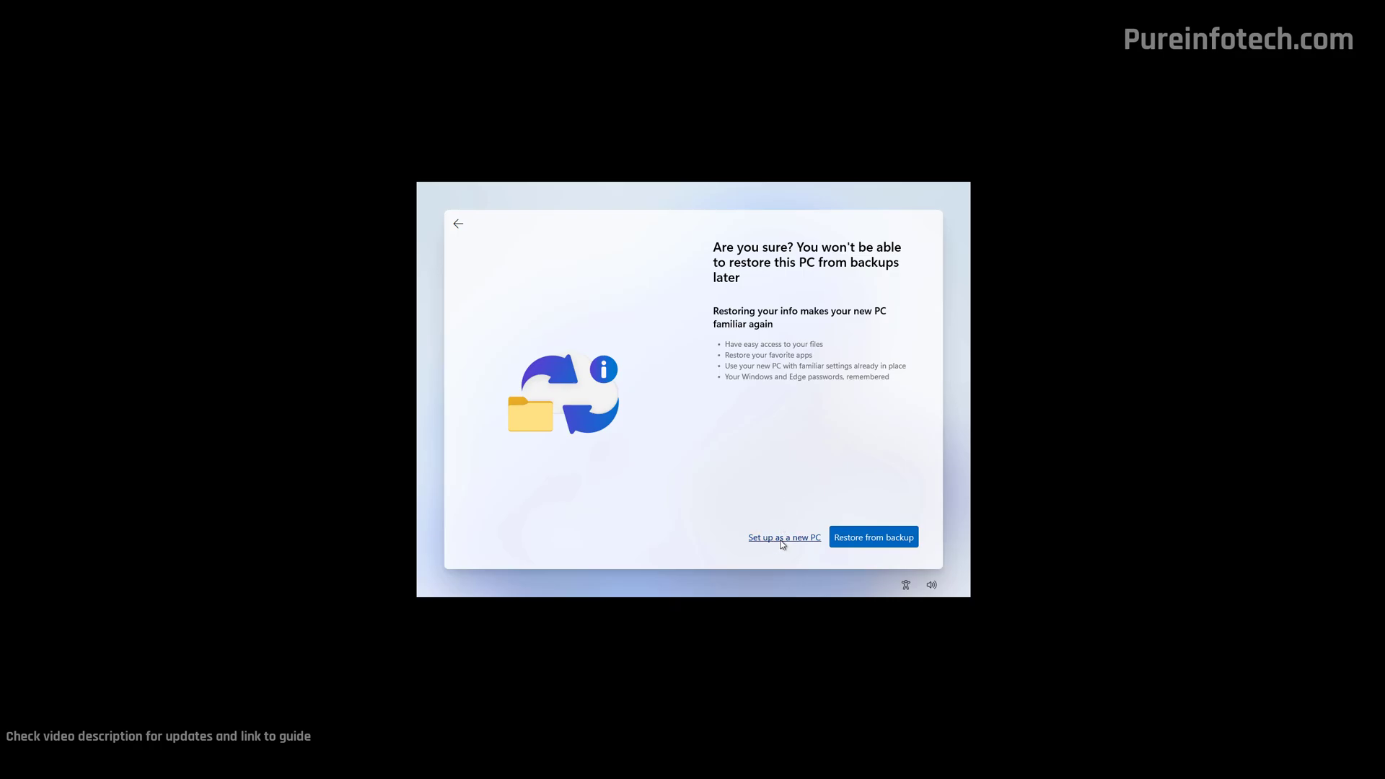
pyautogui.click(784, 539)
pyautogui.click(882, 542)
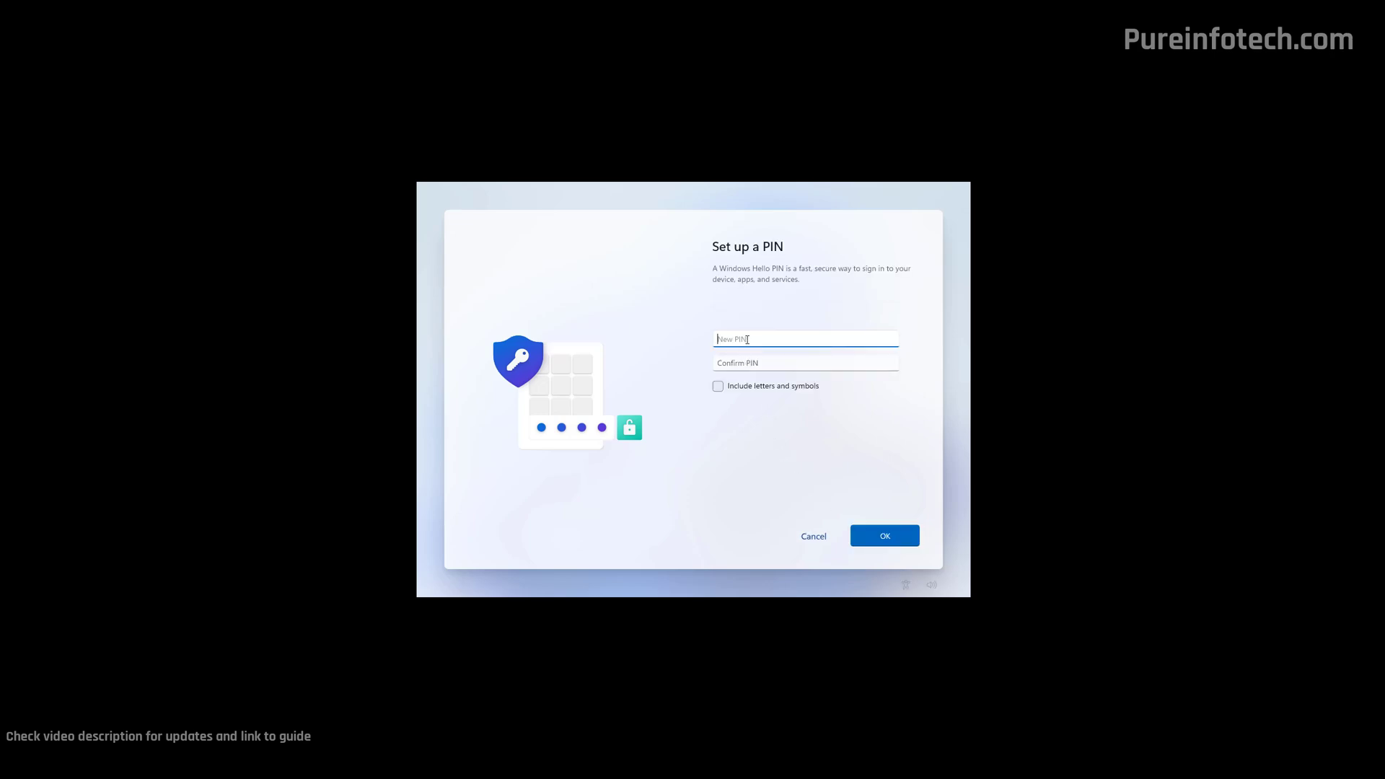
# - Enter and confirm the new Windows Hello PIN, correcting the mistyped confirmation, and save it
pyautogui.write('1234')
pyautogui.press('Tab')
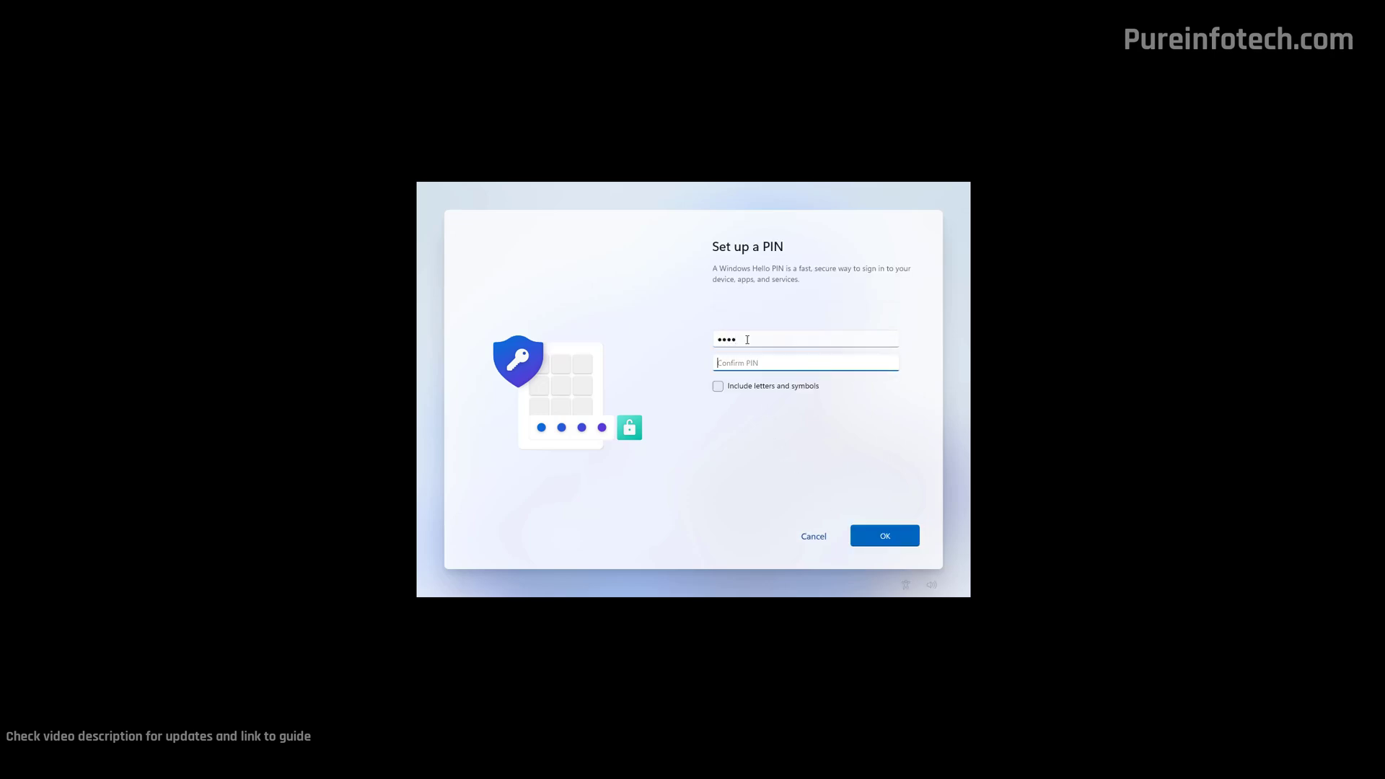
pyautogui.write('123')
pyautogui.press('BackSpace')
pyautogui.press('BackSpace')
pyautogui.press('BackSpace')
pyautogui.write('1234')
pyautogui.click(885, 536)
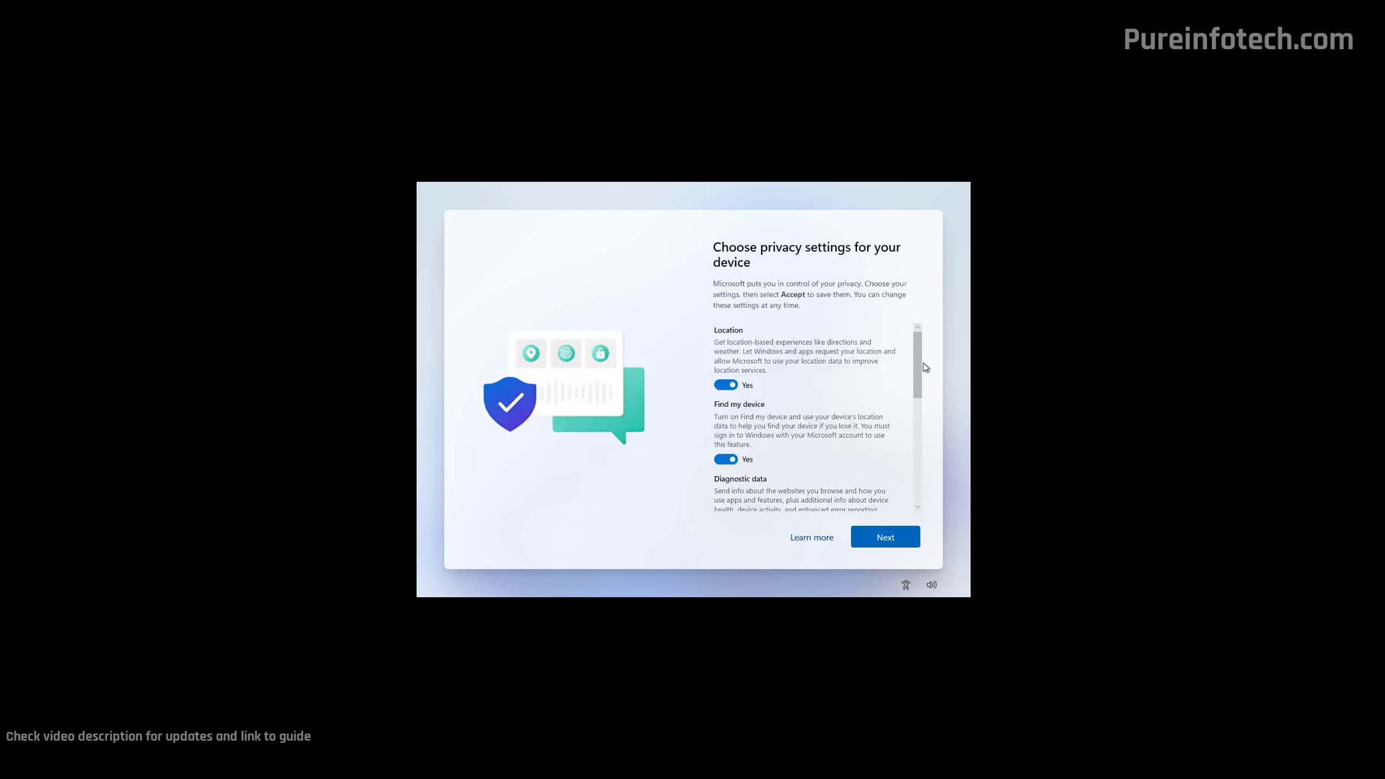
# - Turn off Location in the privacy settings and accept them
pyautogui.moveTo(920, 358); pyautogui.dragTo(928, 490)
pyautogui.scroll(5, 772, 480)
pyautogui.click(728, 385)
pyautogui.click(880, 541)
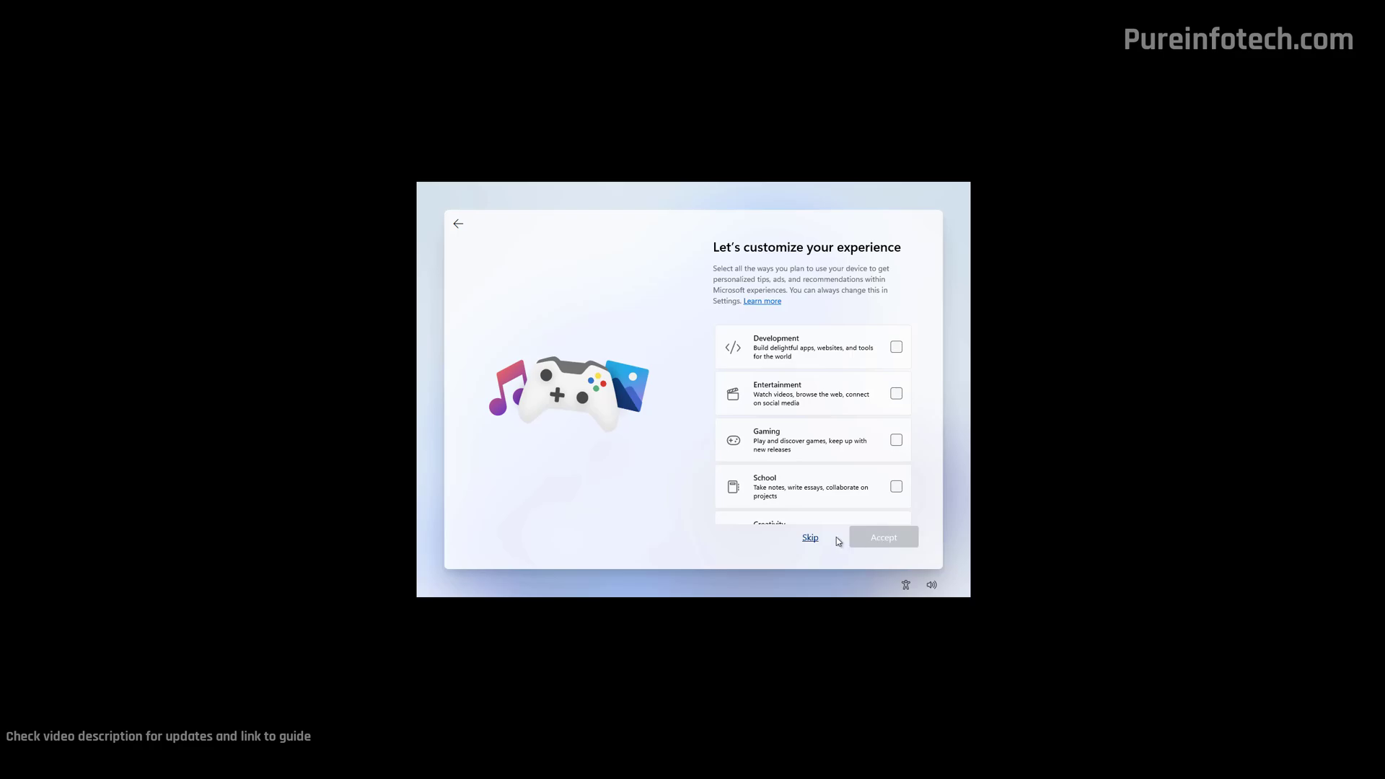
# - Skip the device-use, phone-linking, photo backup, Edge browsing-data and PC Game Pass offers
pyautogui.click(810, 538)
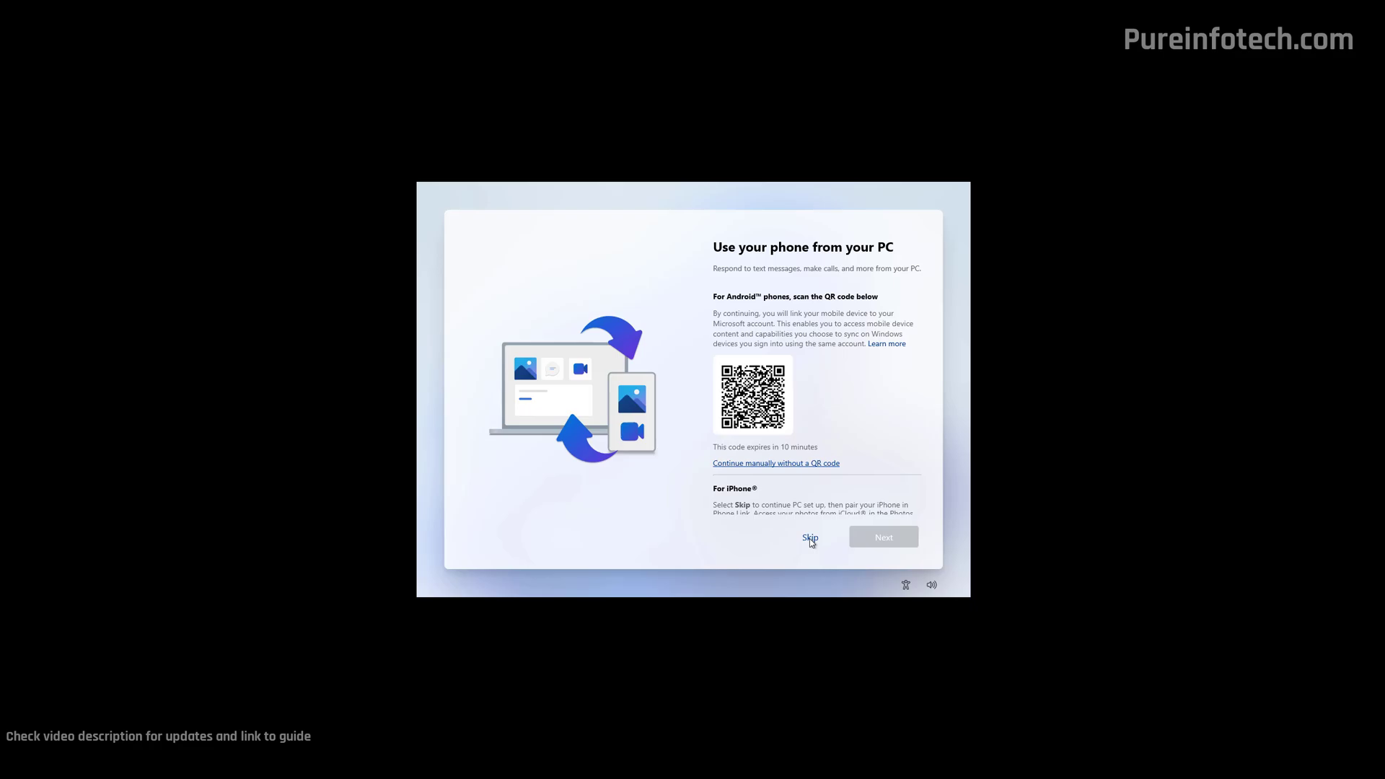
pyautogui.click(809, 538)
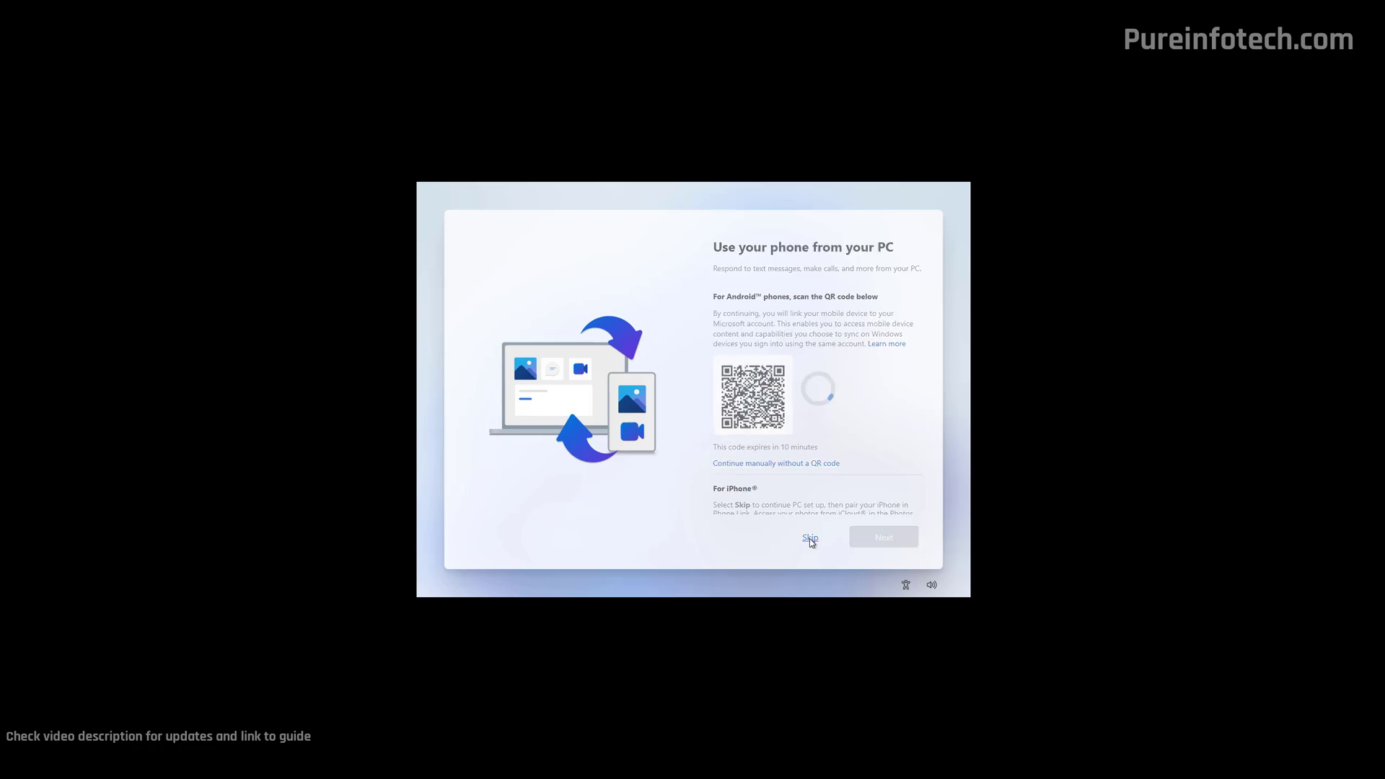
pyautogui.click(811, 538)
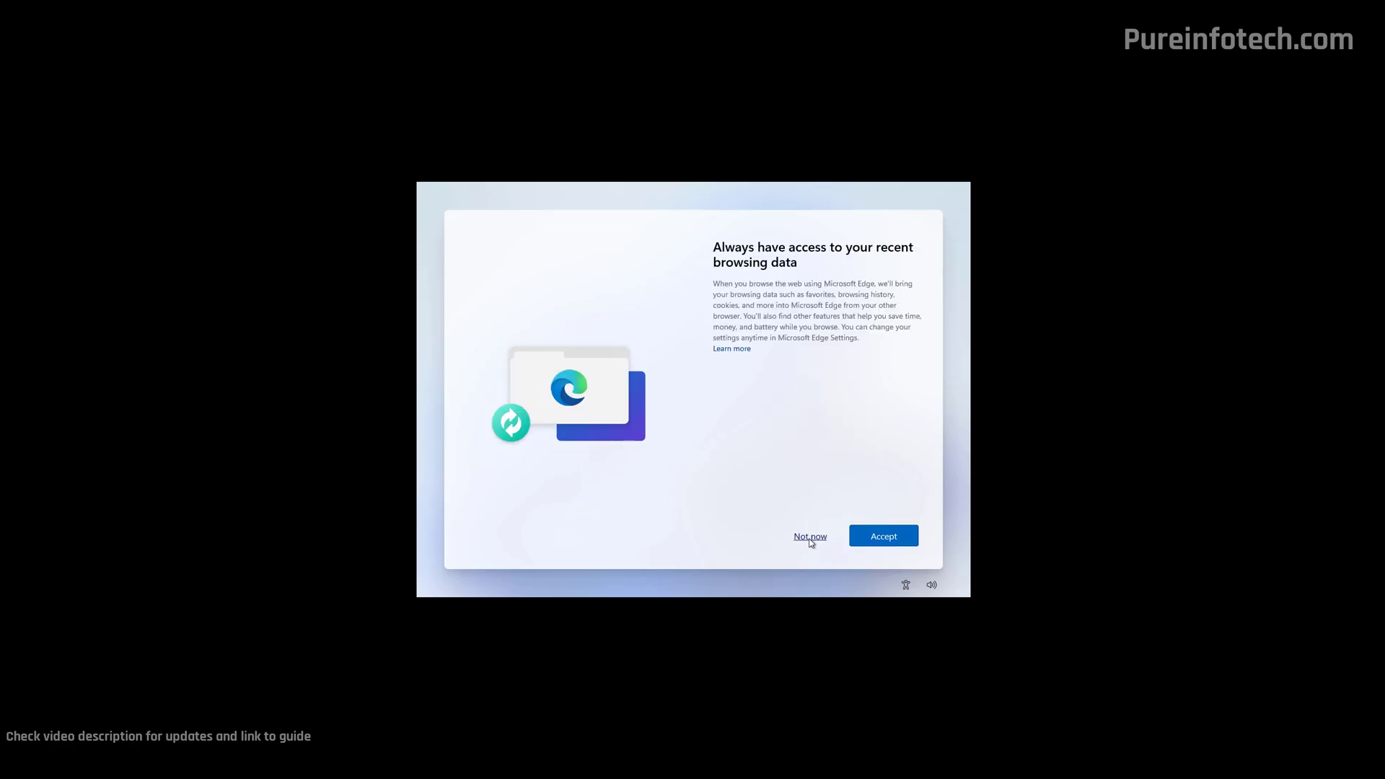
pyautogui.click(810, 538)
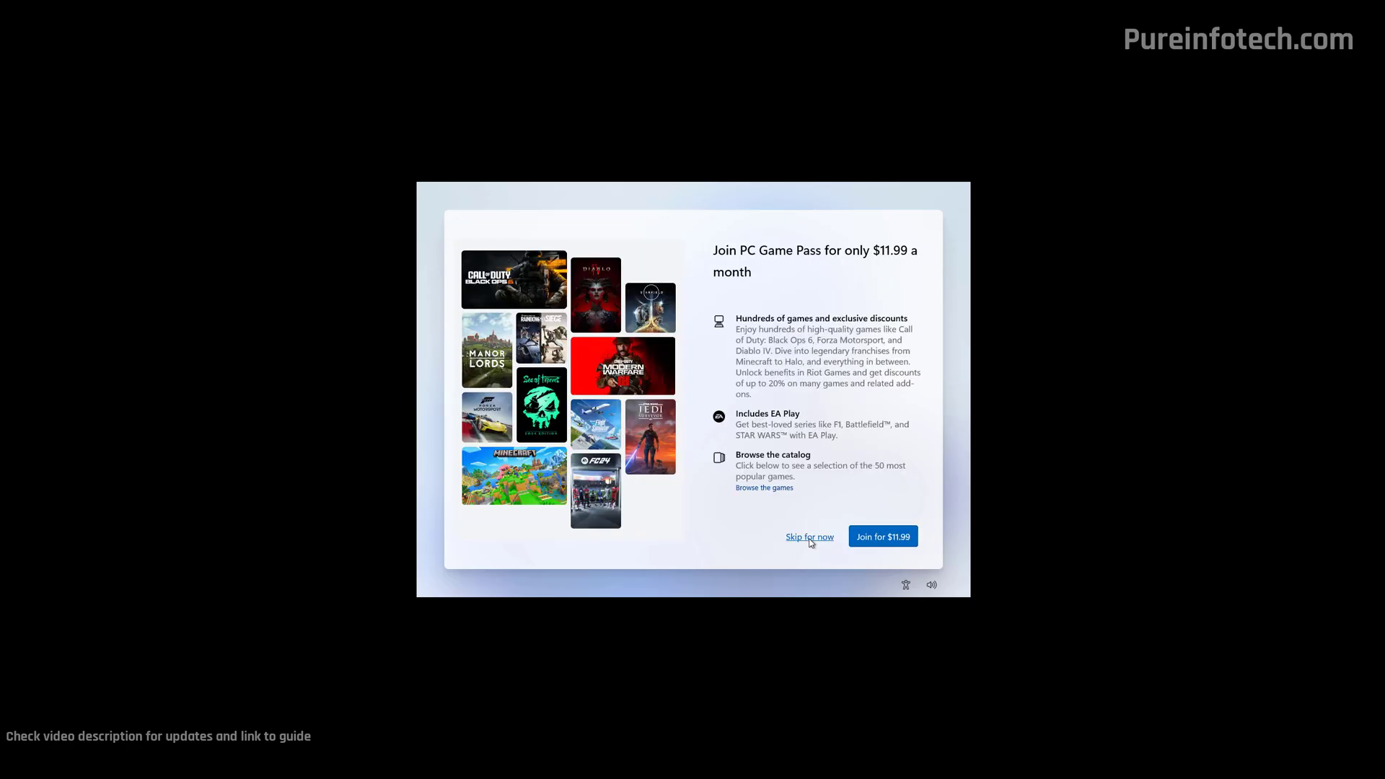
pyautogui.click(810, 538)
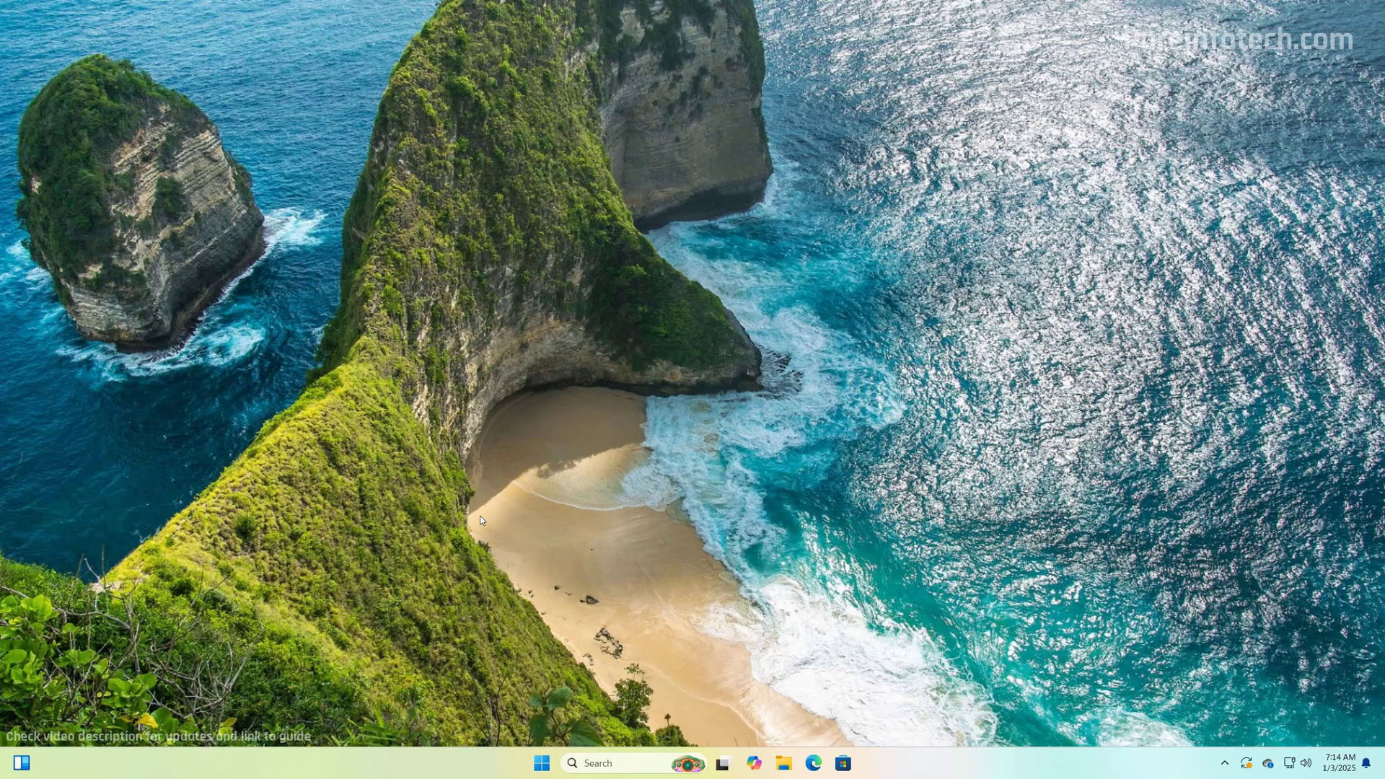
# - Open Settings and check System > About, confirming Windows 11 Pro version 23H2
pyautogui.press('super')
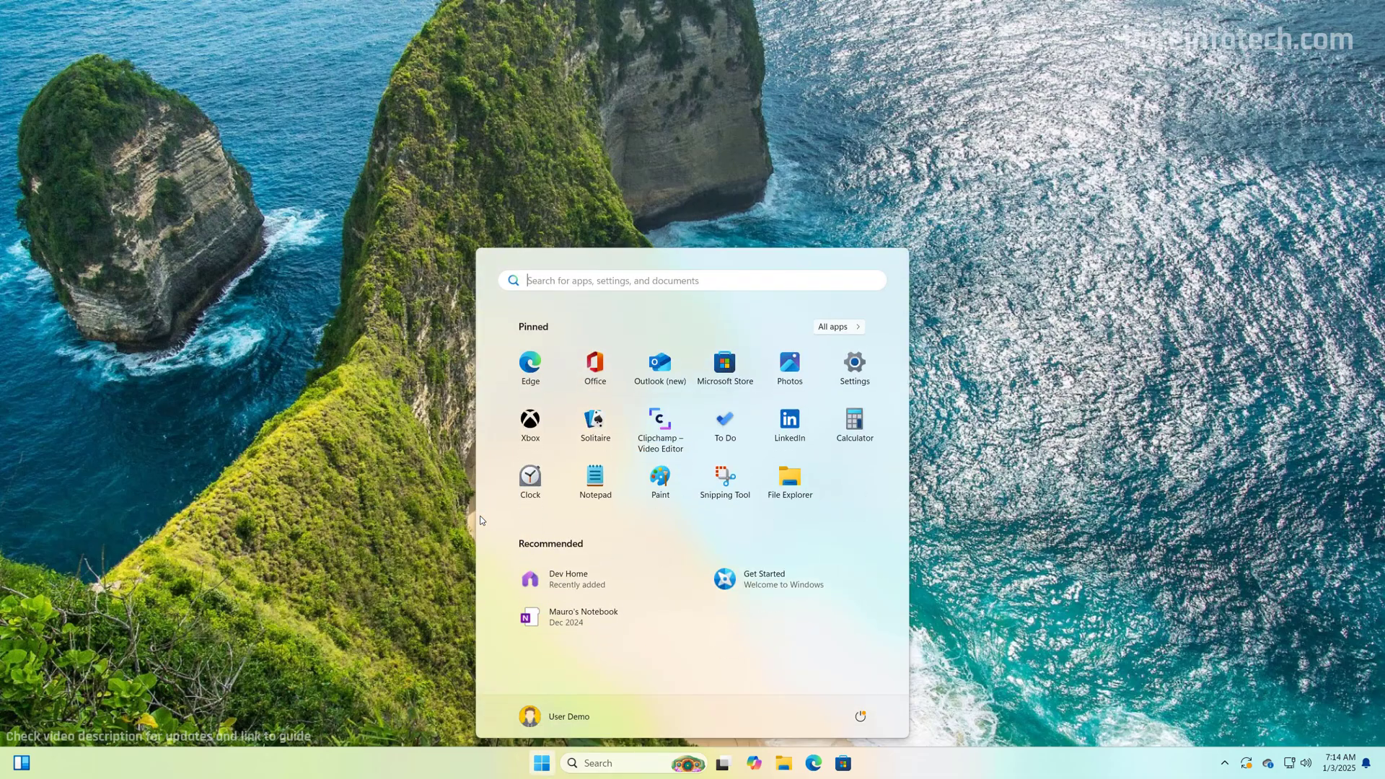
pyautogui.write('settings')
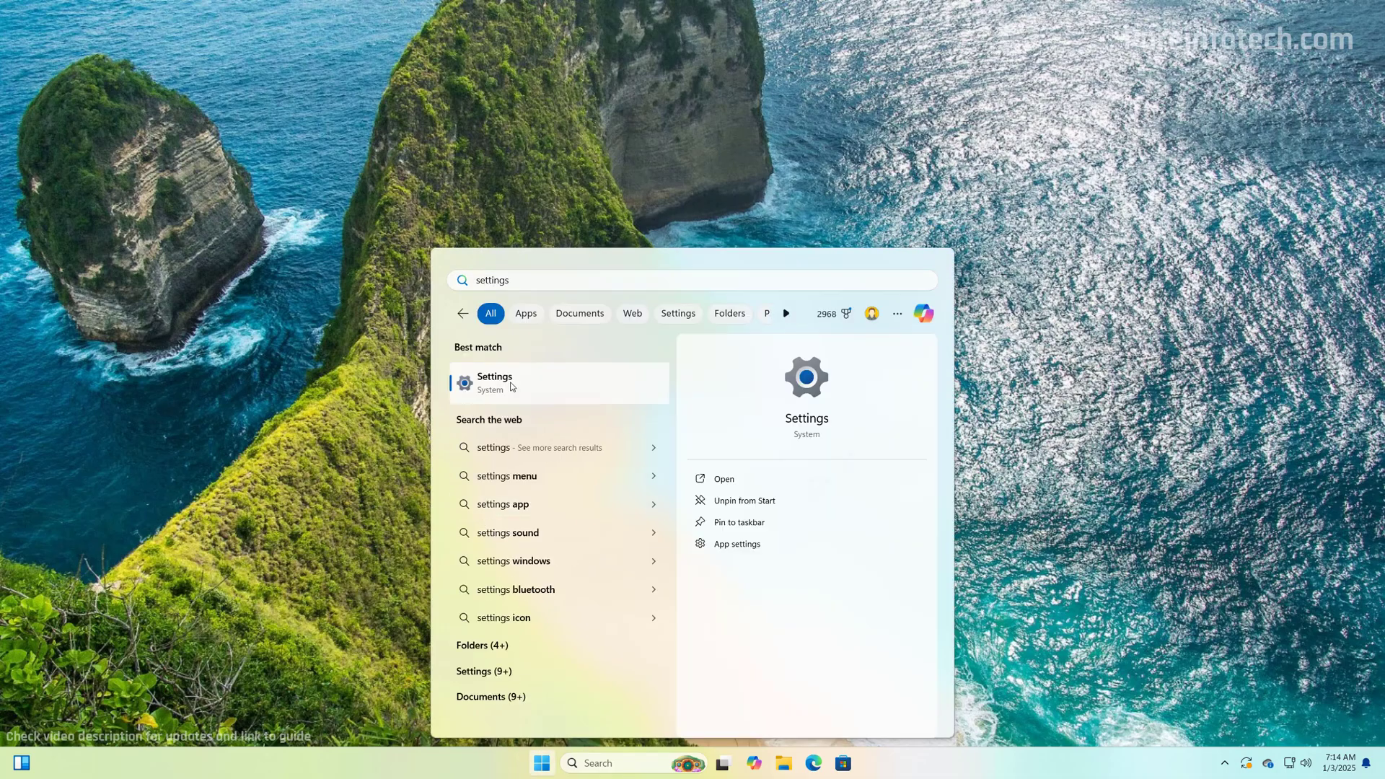
pyautogui.press('Return')
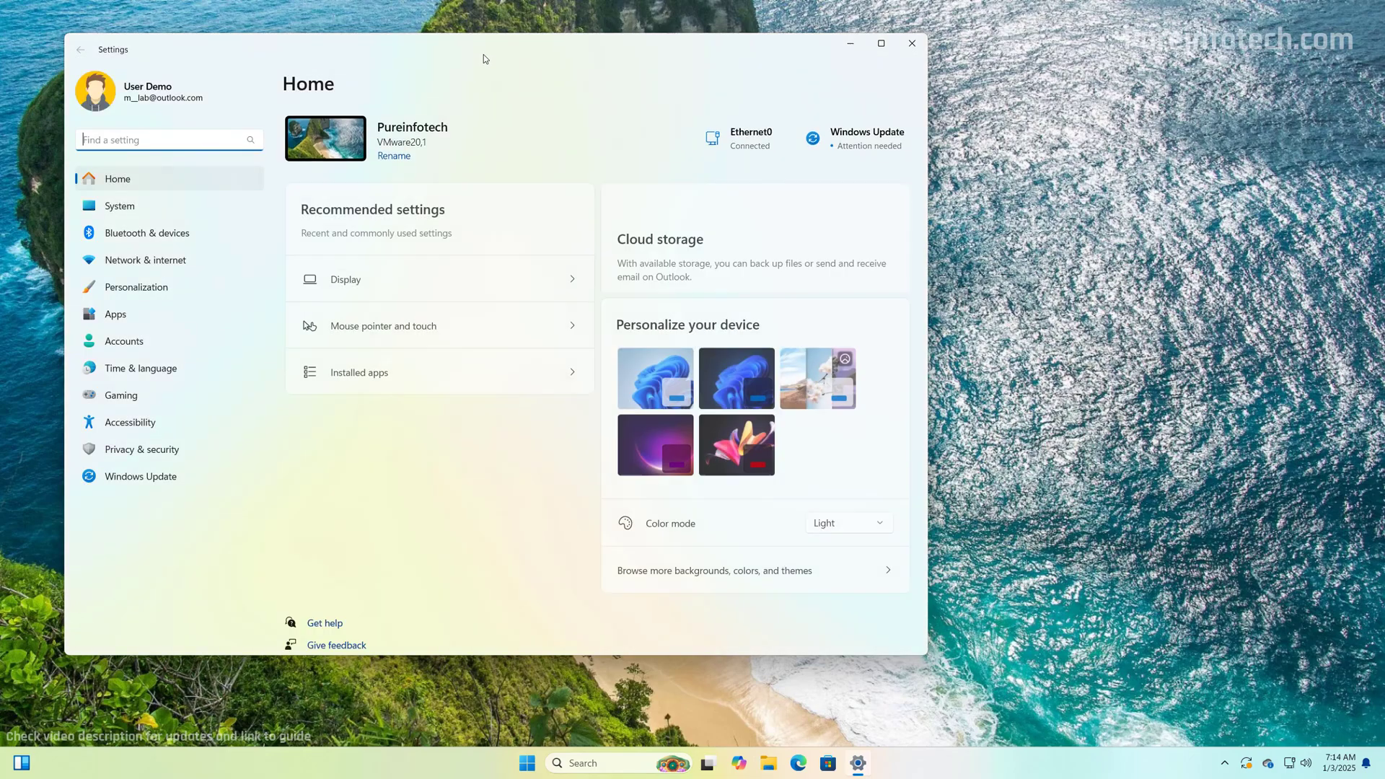
pyautogui.moveTo(483, 54); pyautogui.dragTo(730, 104)
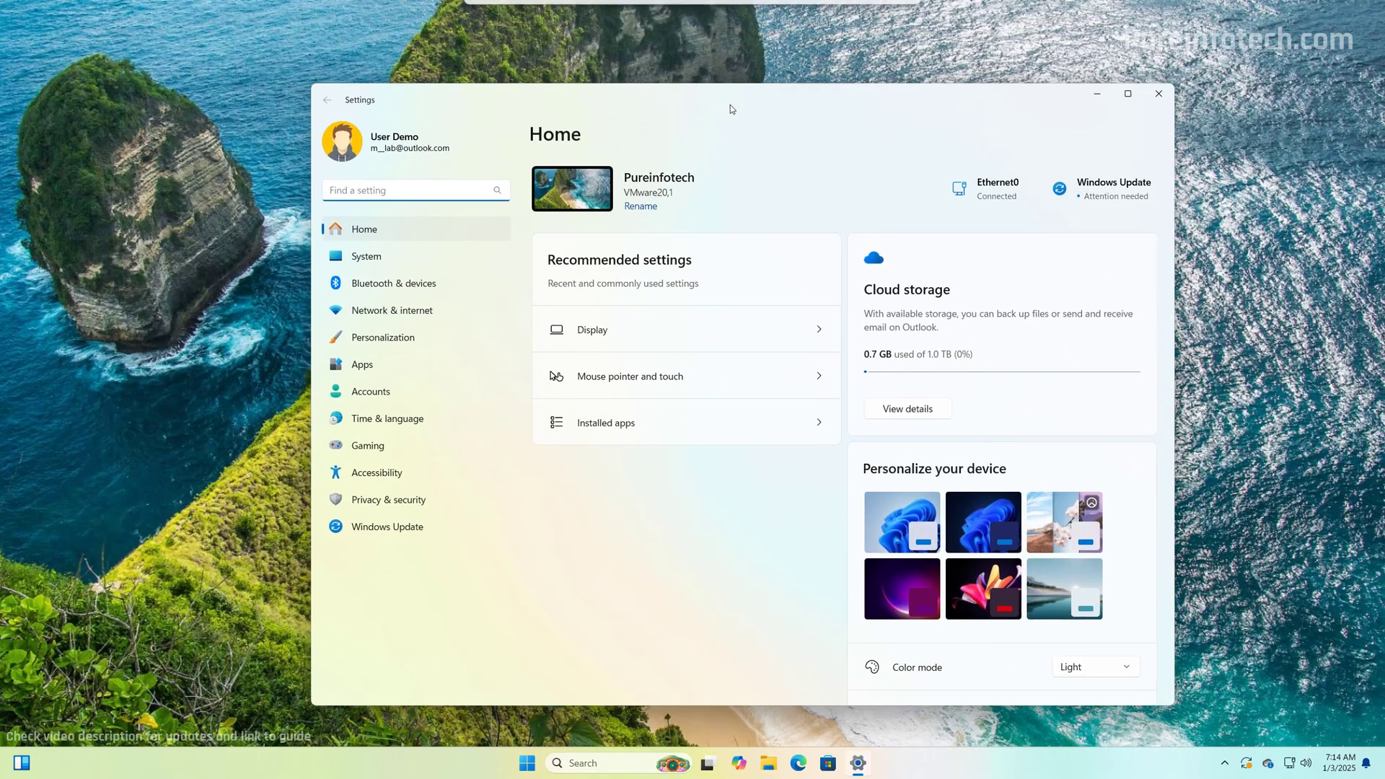
pyautogui.click(393, 255)
pyautogui.scroll(-10, 567, 497)
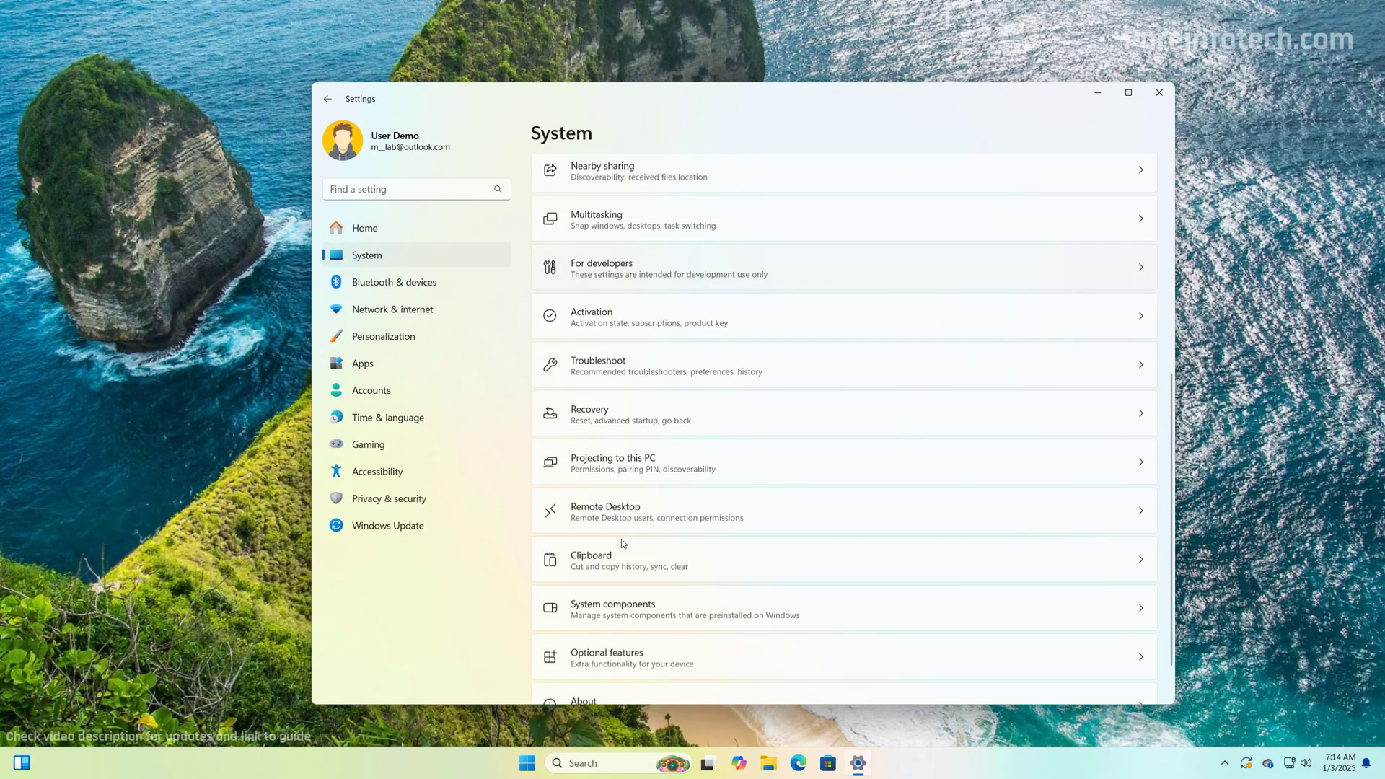
pyautogui.click(620, 663)
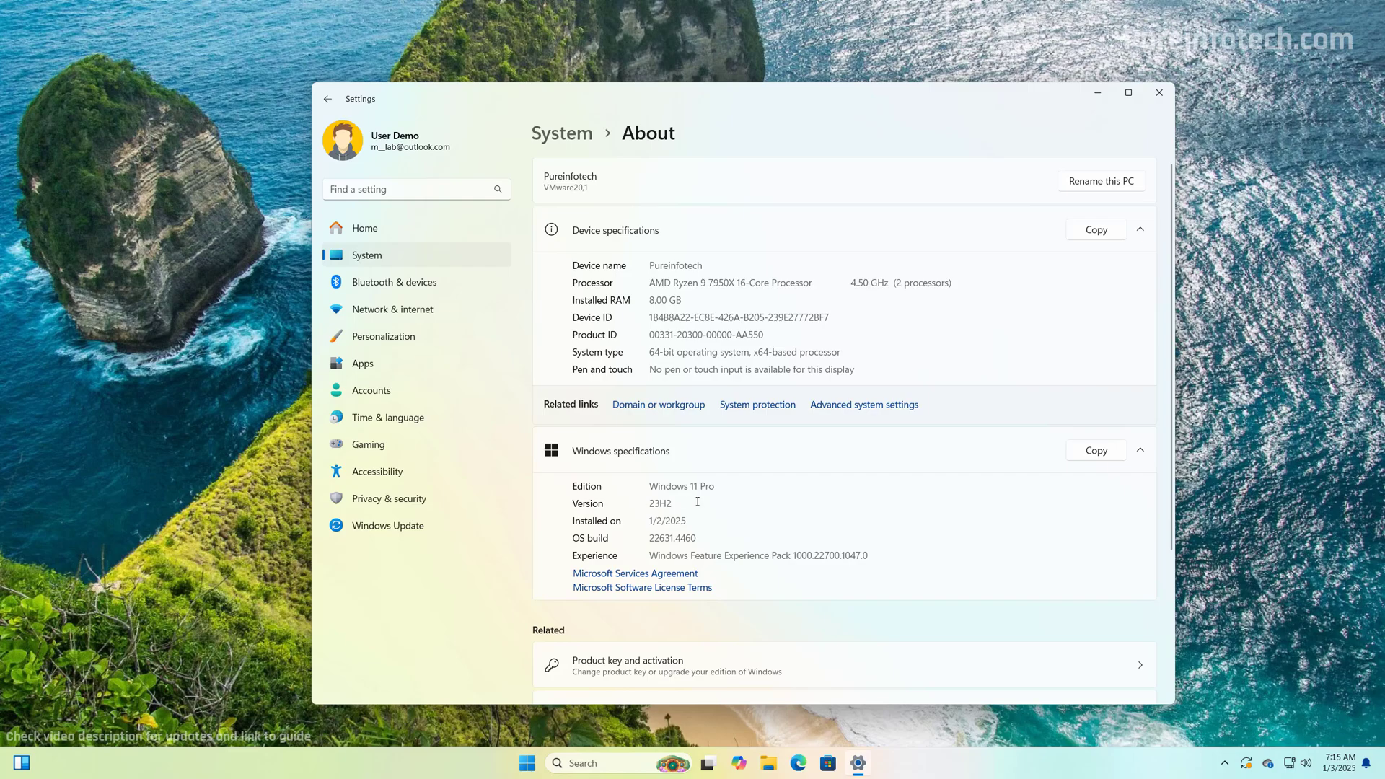
# - Check Windows Update optional updates under Advanced options, then minimize Settings
pyautogui.click(437, 531)
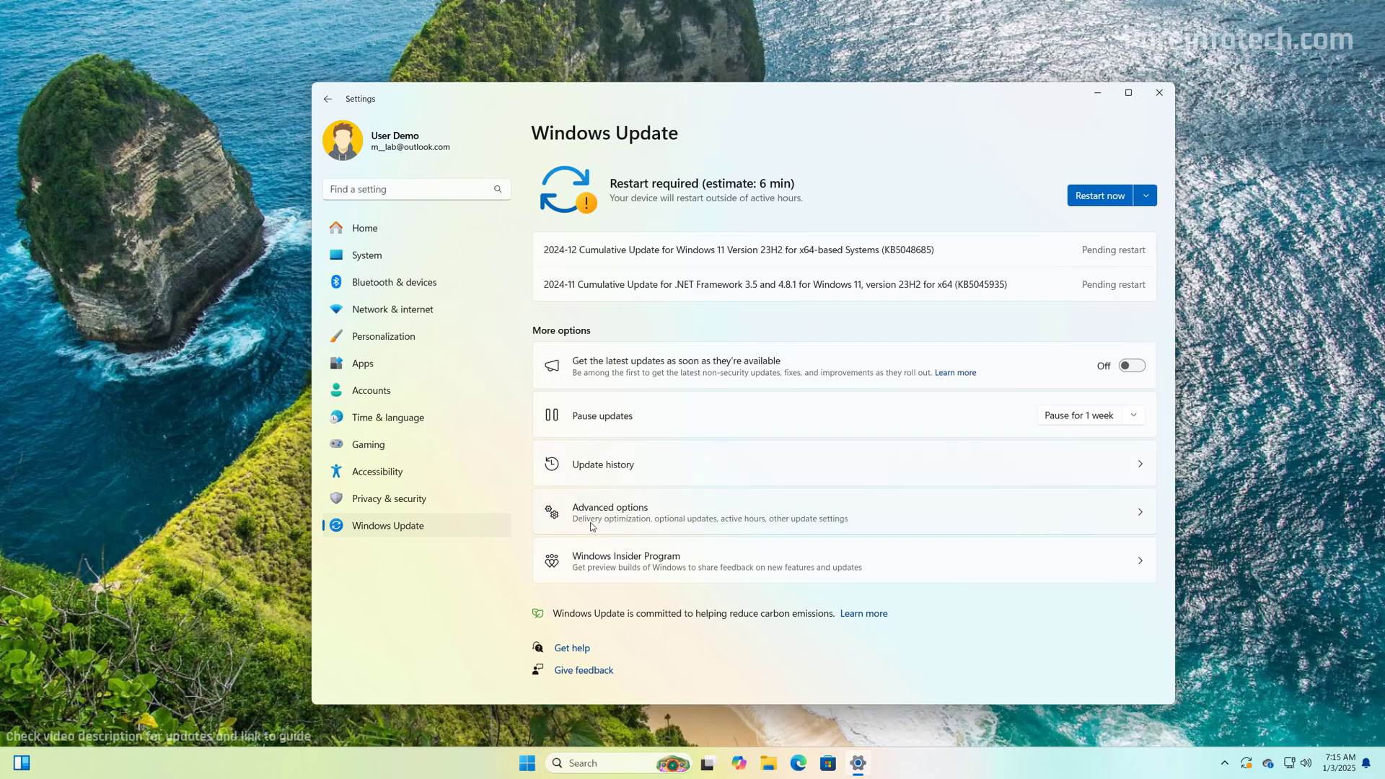
pyautogui.click(623, 516)
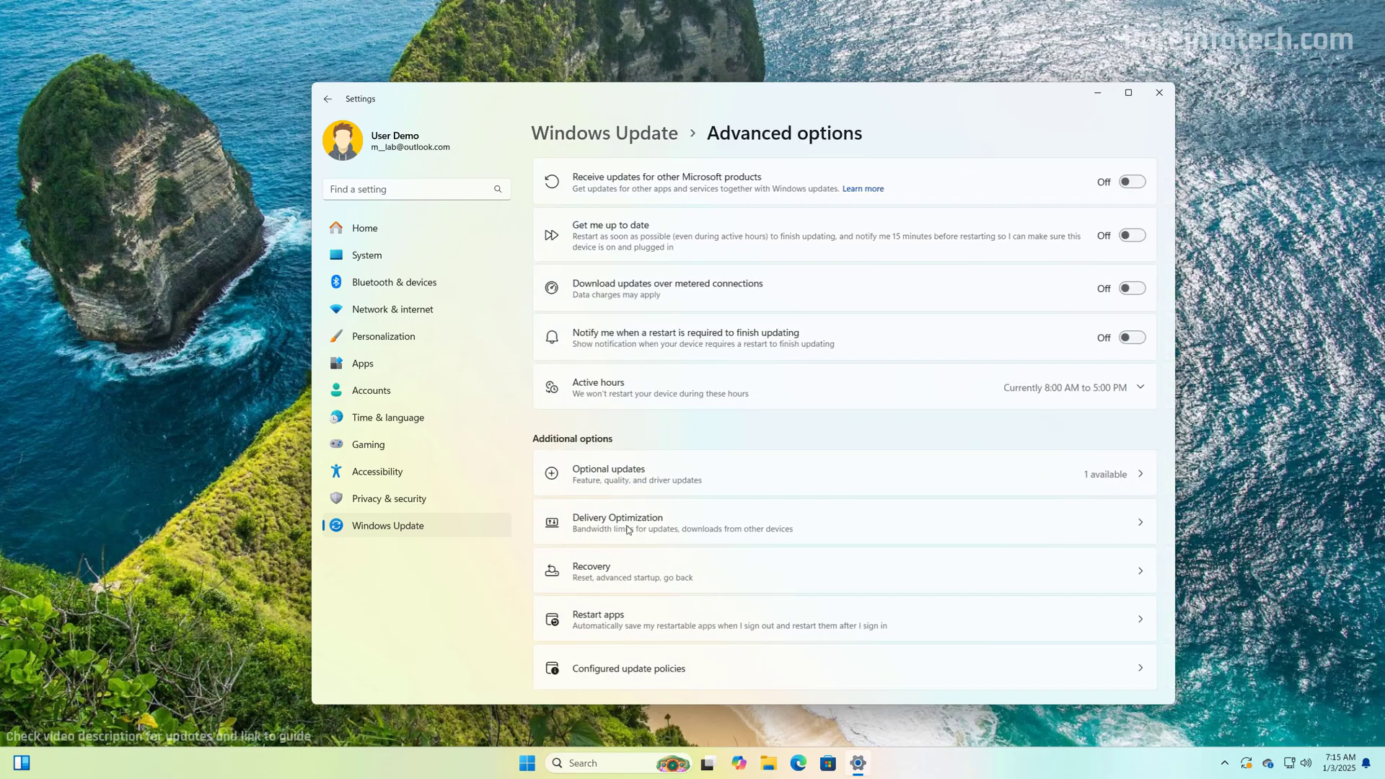
pyautogui.click(629, 478)
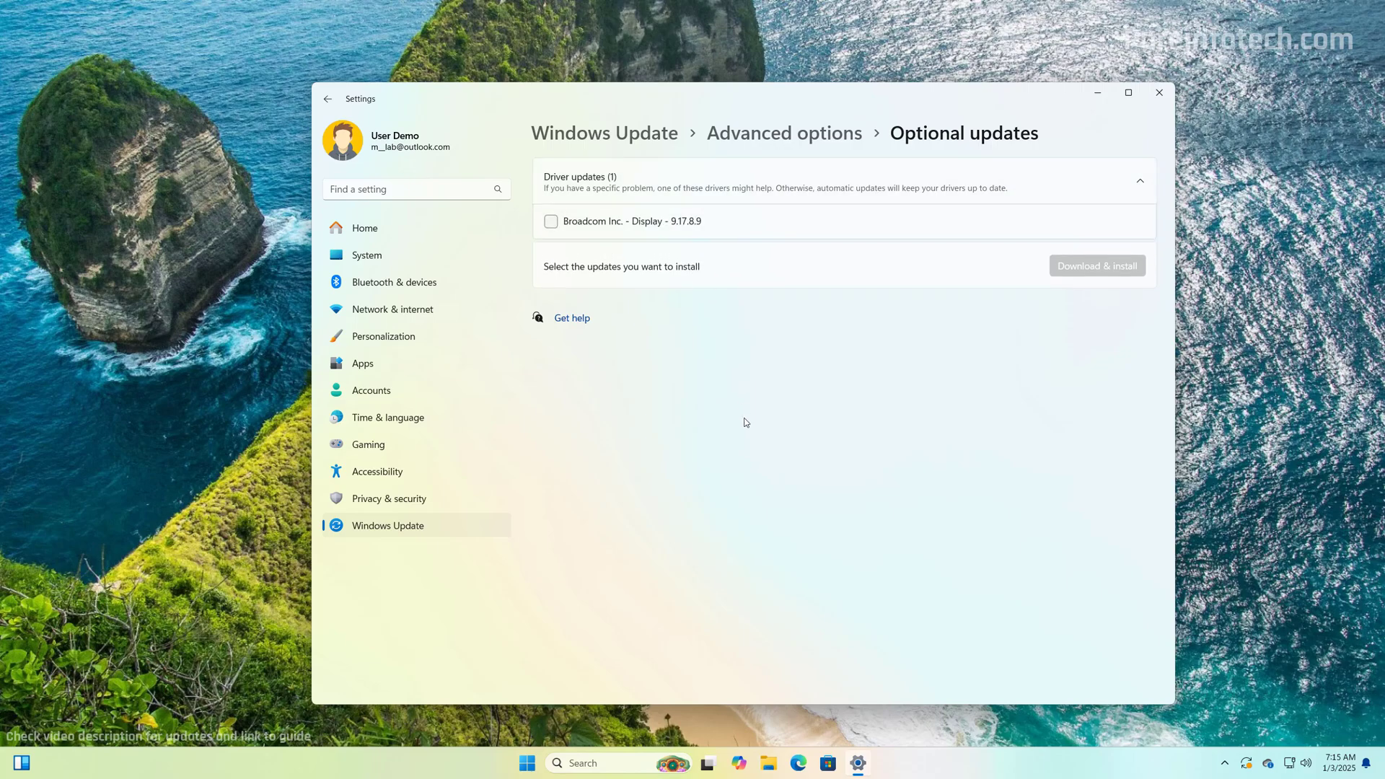
pyautogui.click(1097, 92)
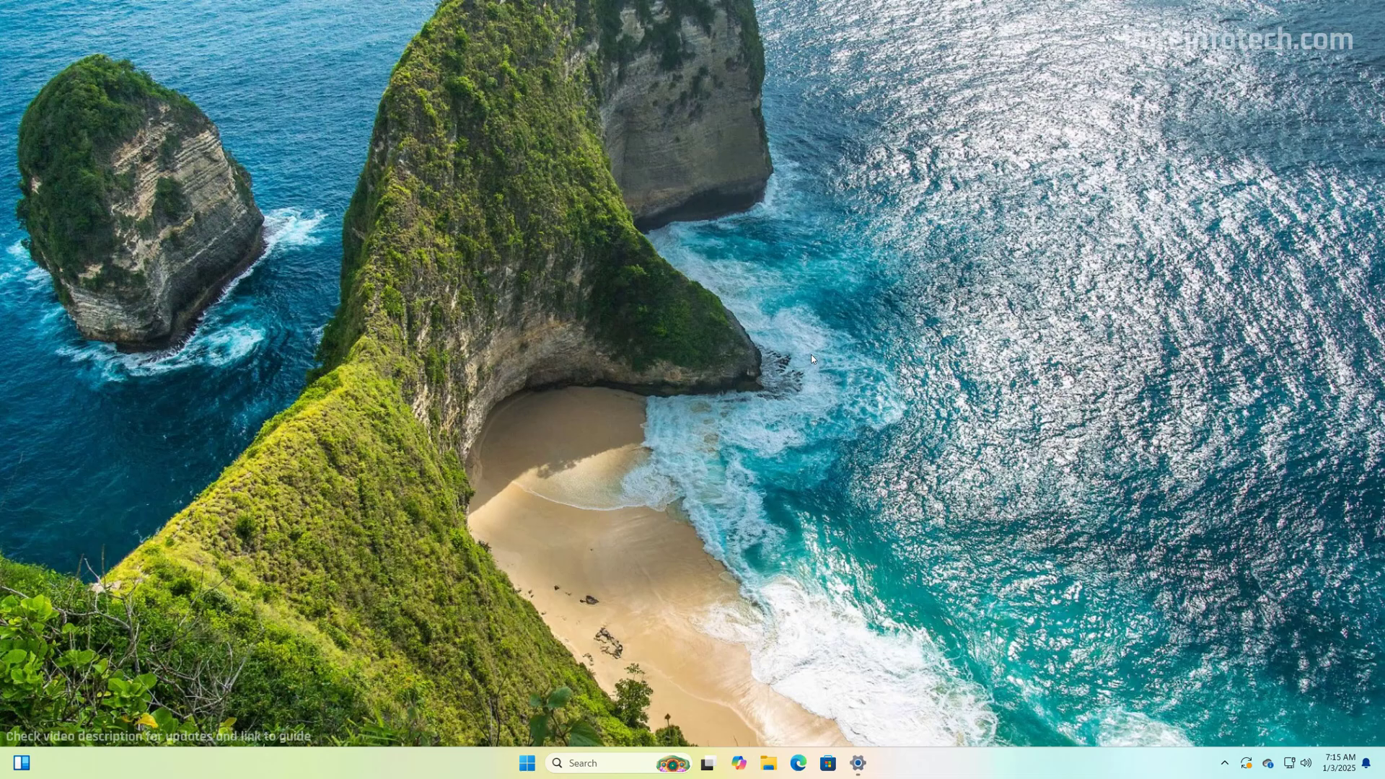
pyautogui.press('super')
pyautogui.write('device manager')
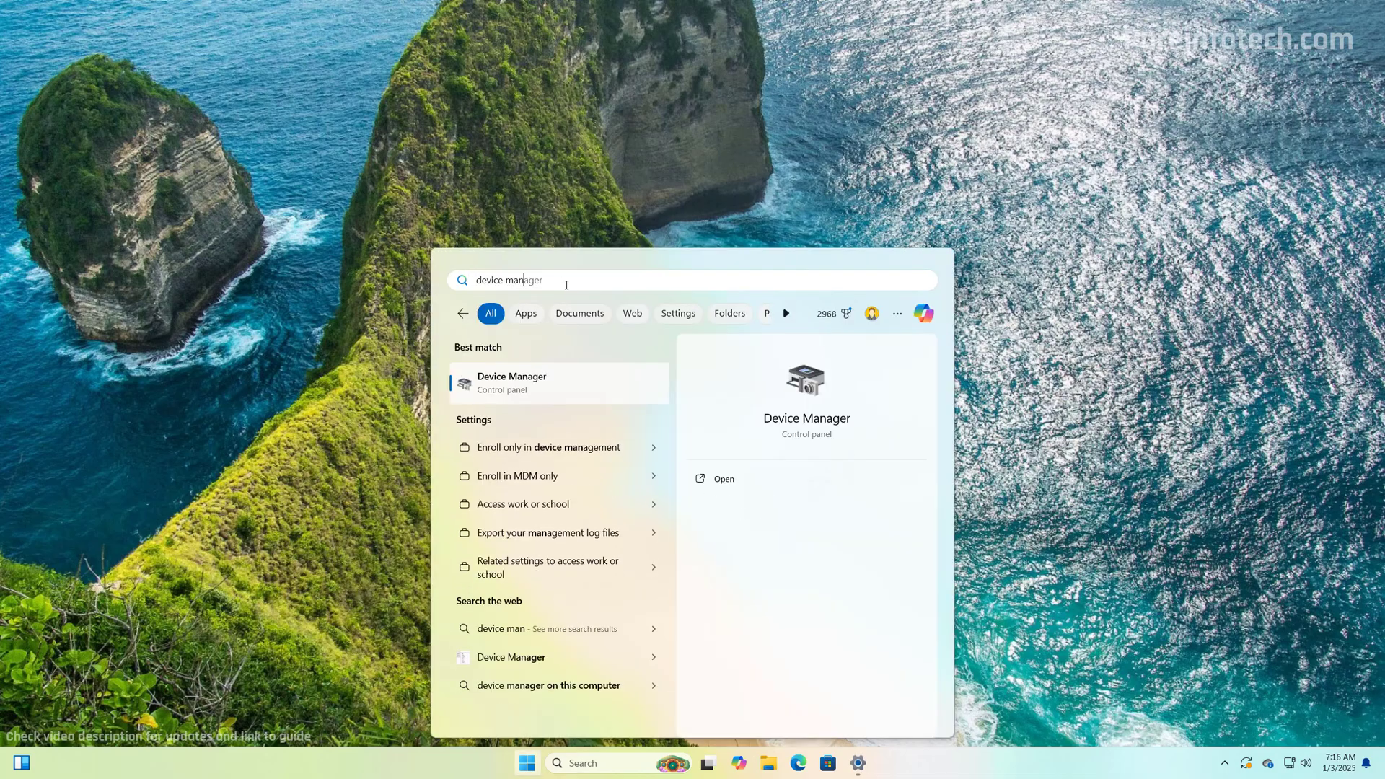
pyautogui.press('Return')
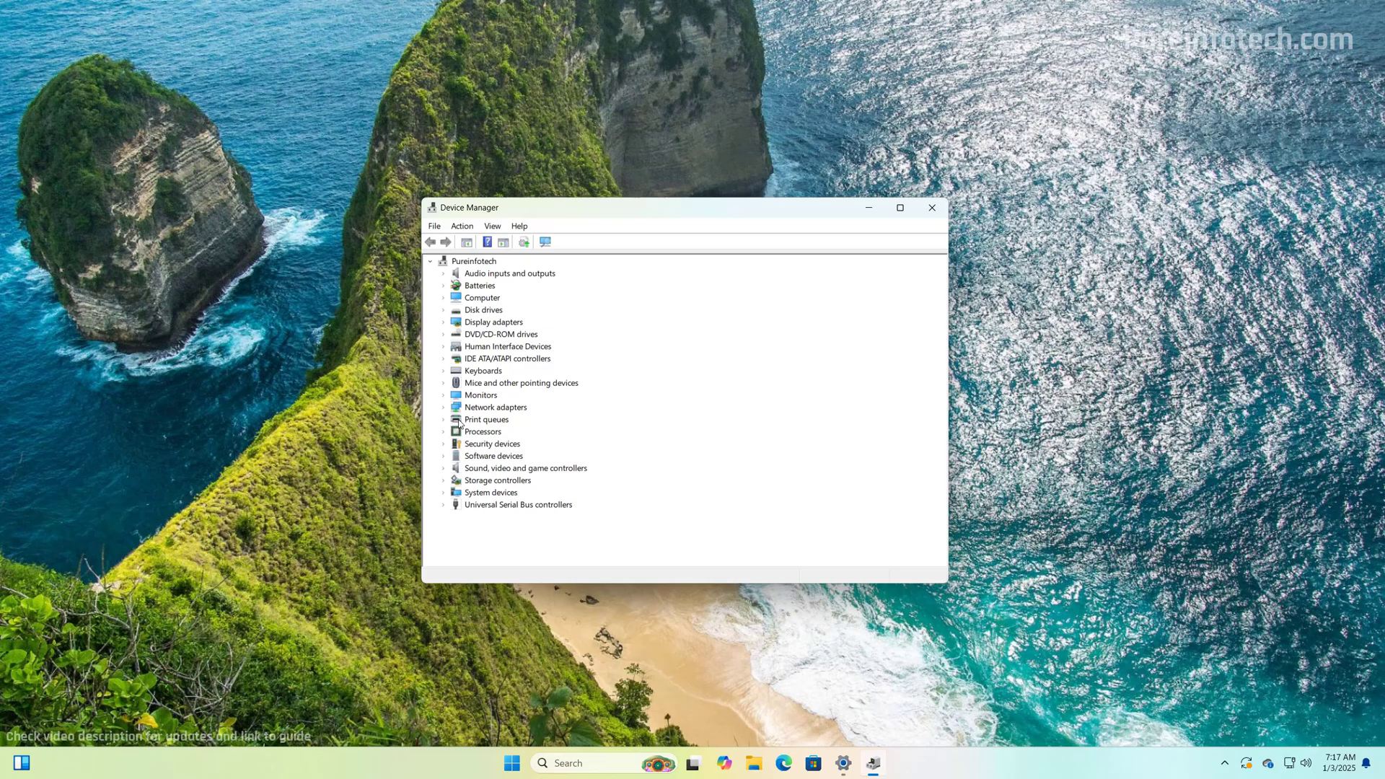
pyautogui.hotkey('alt', 'F4')
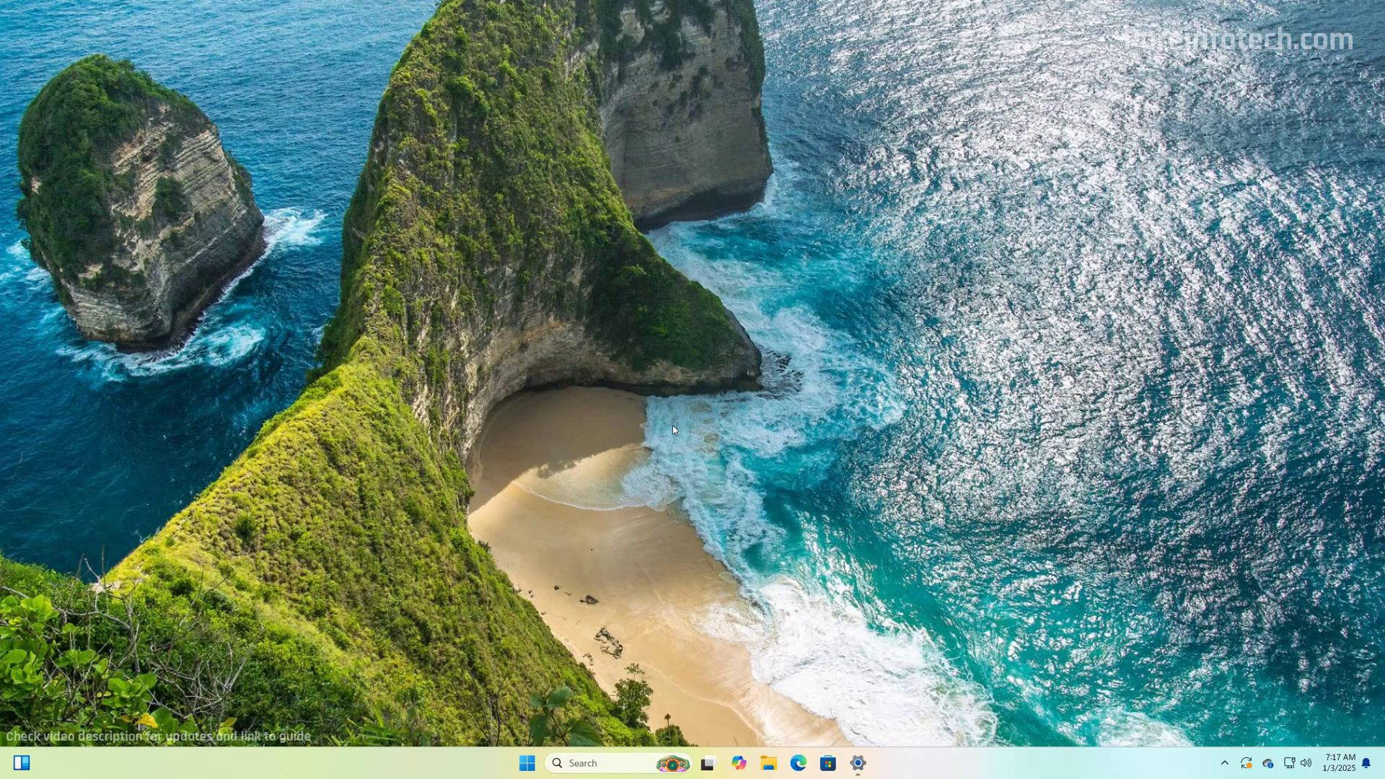